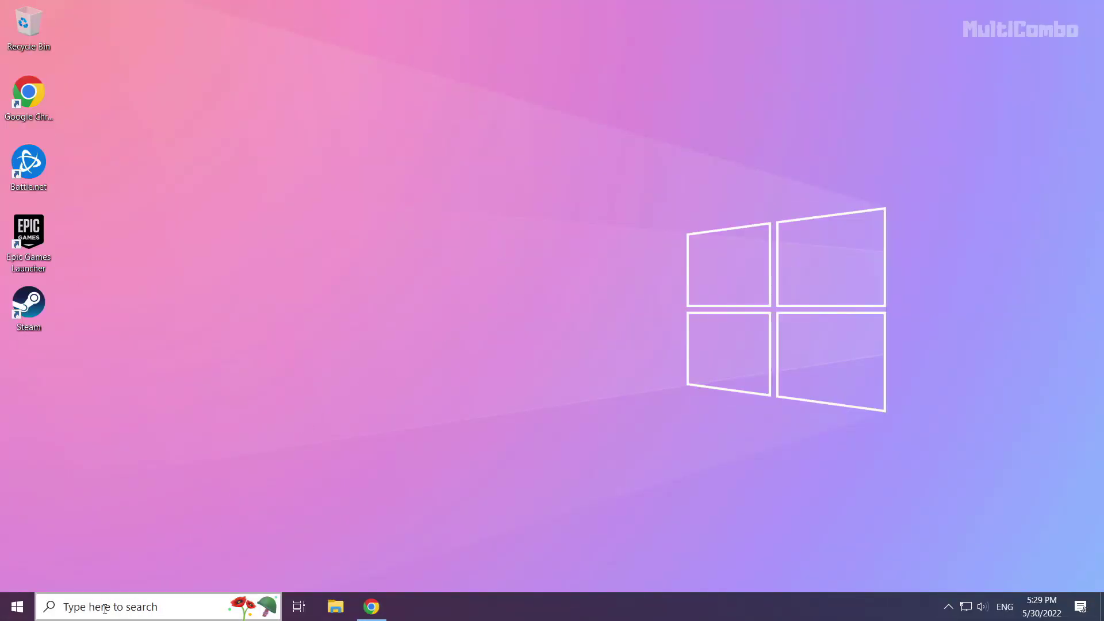
Search Windows from the taskbar for 'device manager'.
{"action": "left_click", "coordinate": [136, 606]}
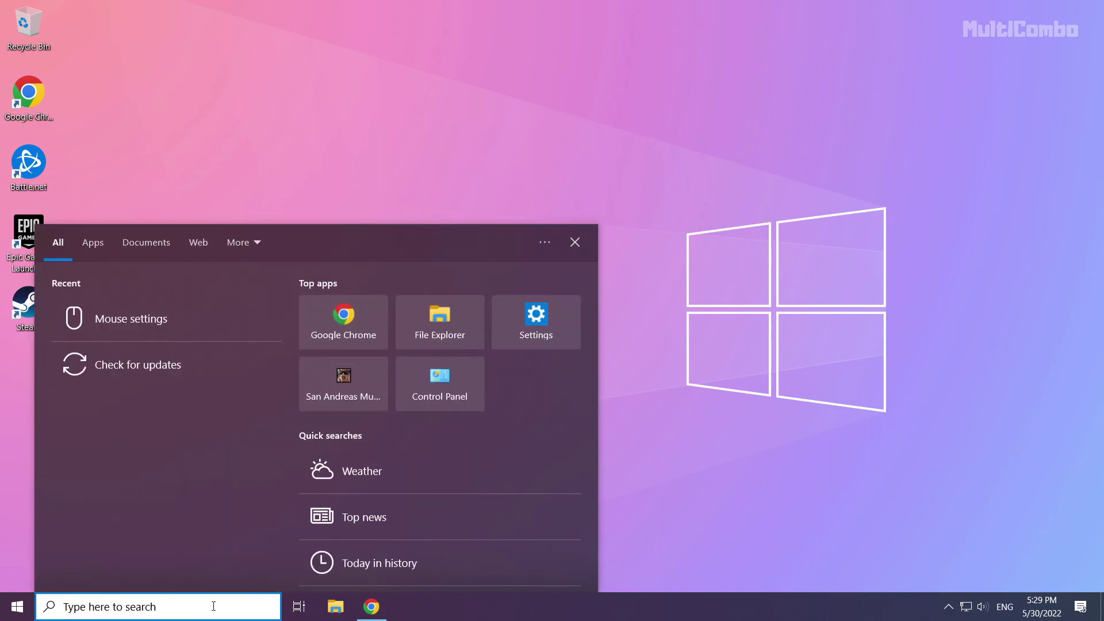
{"action": "type", "text": "devic"}
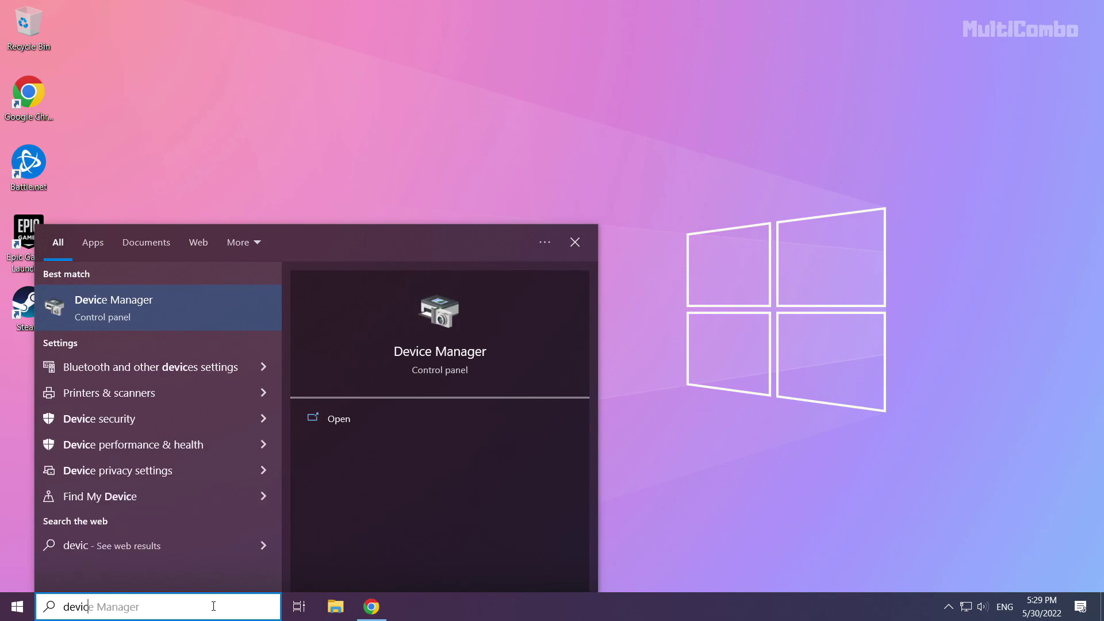
{"action": "type", "text": "e mana"}
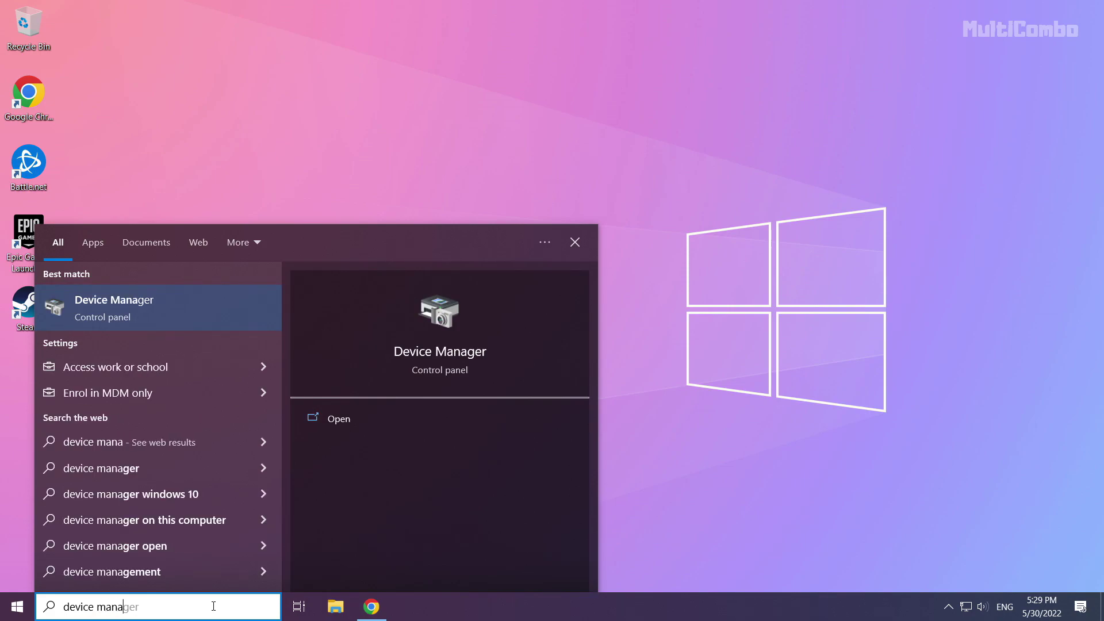
{"action": "type", "text": "ger"}
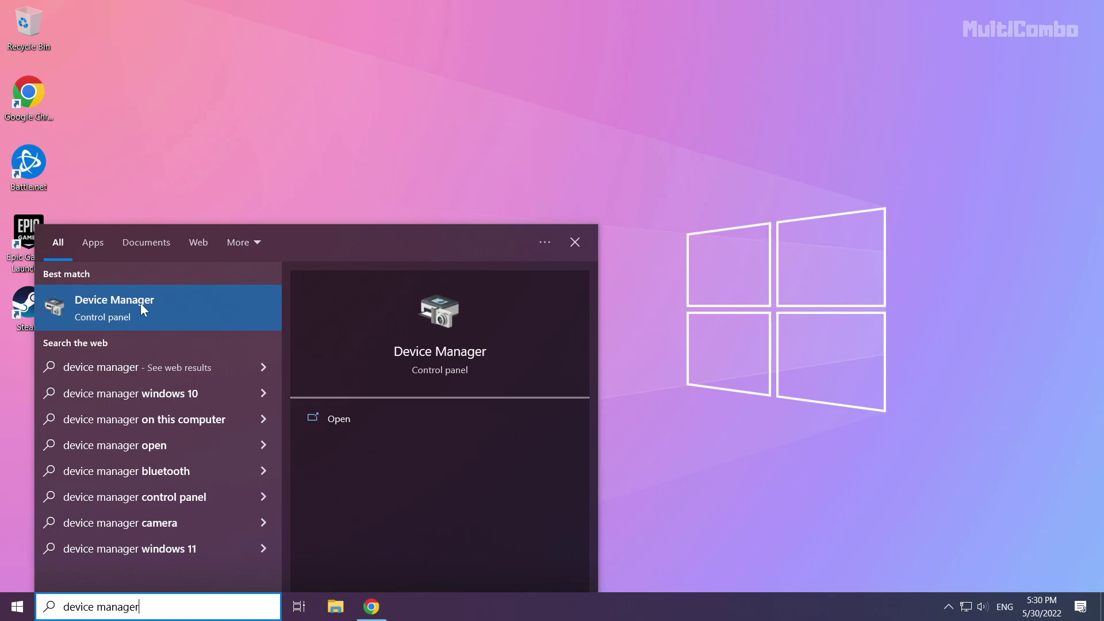
Open Device Manager, expand Display adapters and select the NVIDIA GeForce GTX 1050 Ti.
{"action": "left_click", "coordinate": [126, 307]}
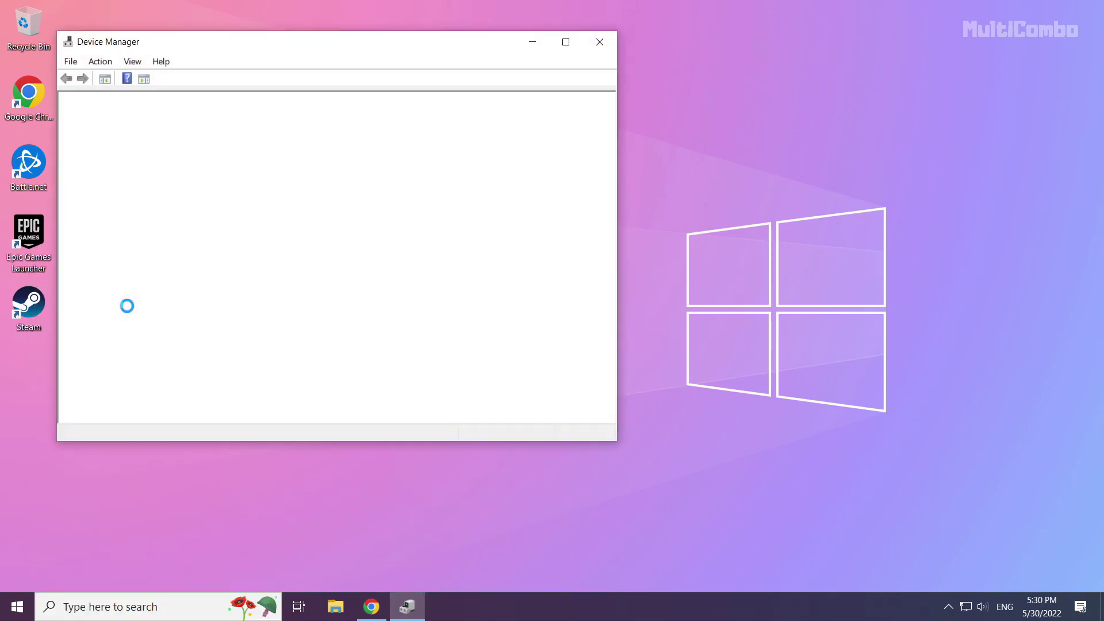
{"action": "left_click_drag", "start_coordinate": [254, 42], "coordinate": [465, 100]}
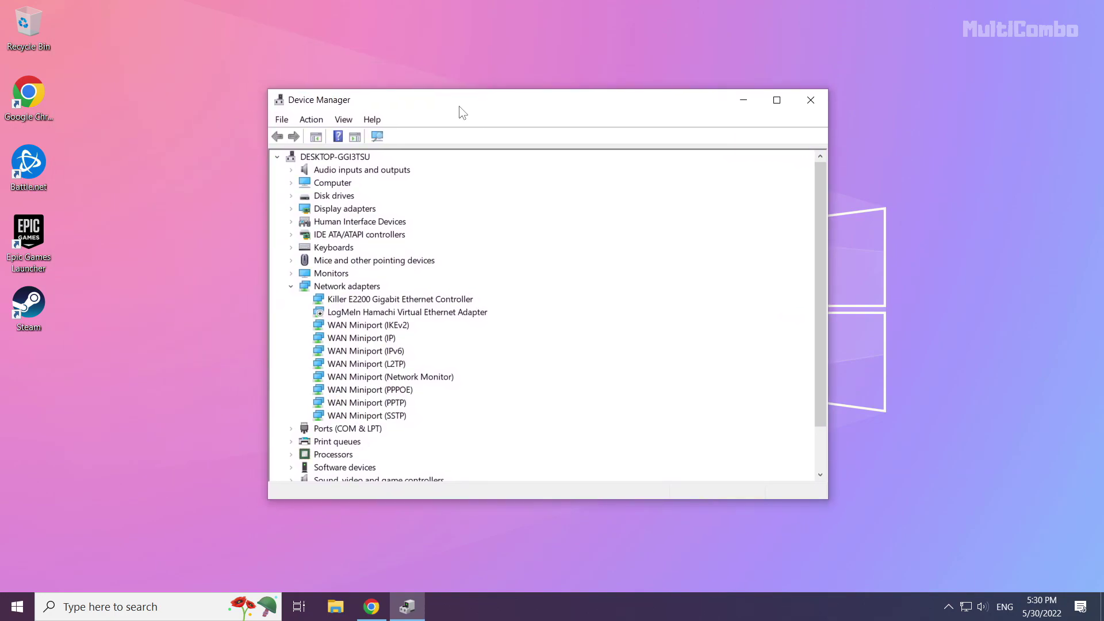
{"action": "left_click", "coordinate": [321, 209]}
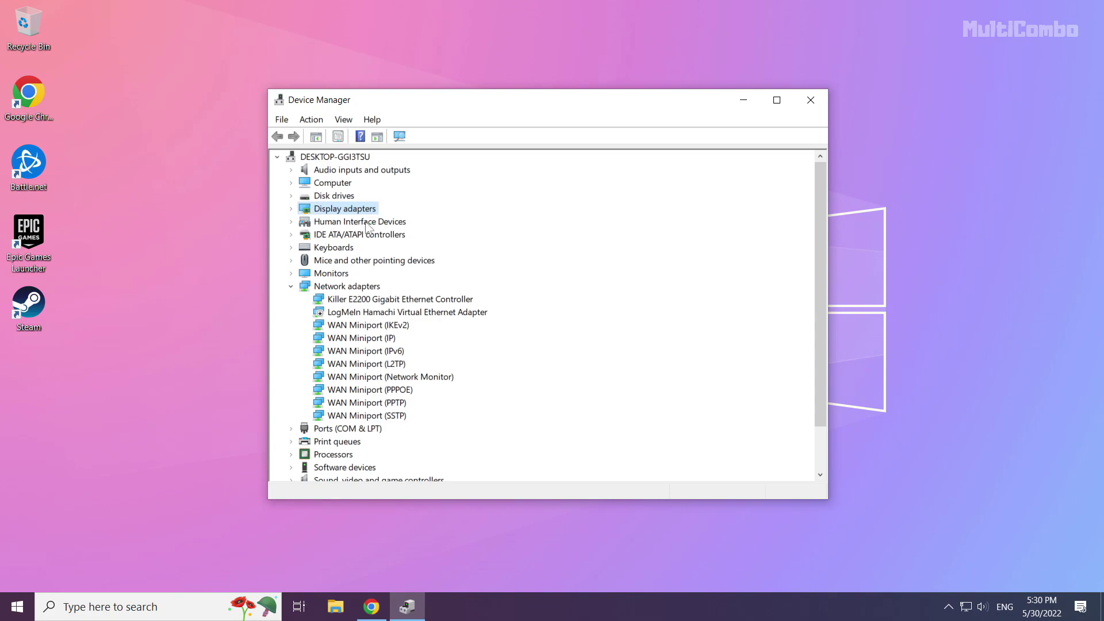
{"action": "left_click", "coordinate": [291, 209]}
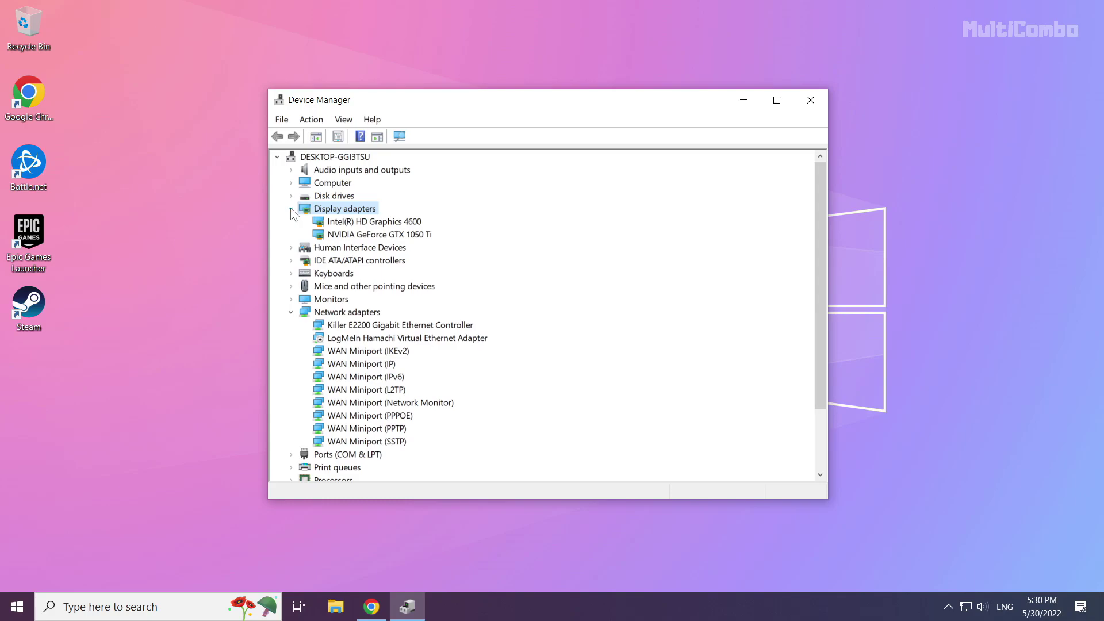
{"action": "left_click", "coordinate": [356, 236]}
{"action": "left_click", "coordinate": [358, 236]}
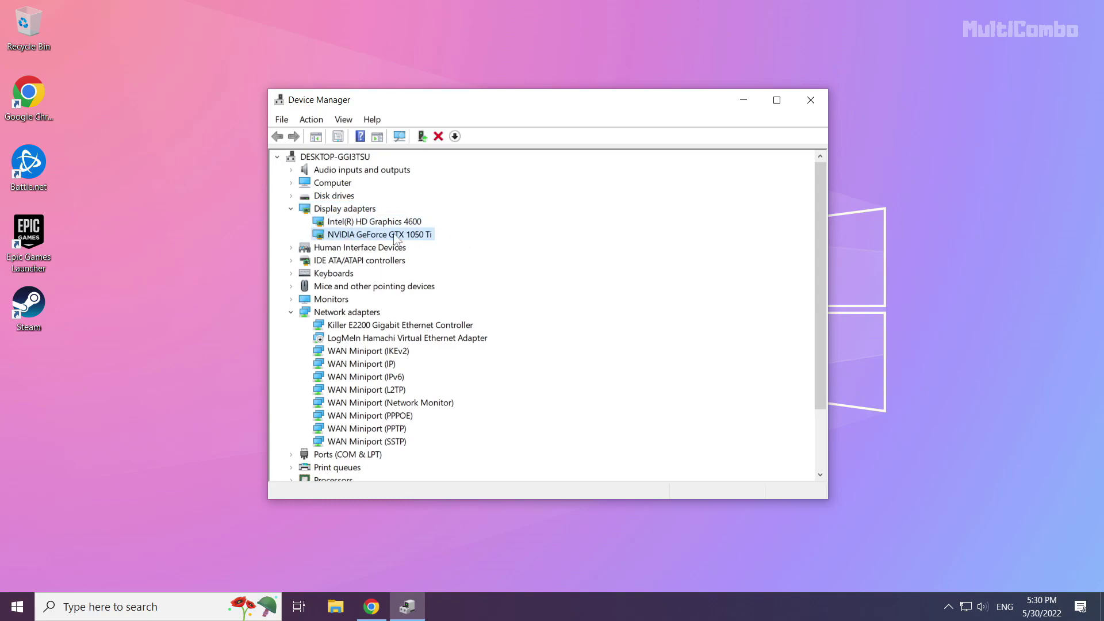
Search automatically for an updated NVIDIA GeForce GTX 1050 Ti driver.
{"action": "right_click", "coordinate": [361, 236]}
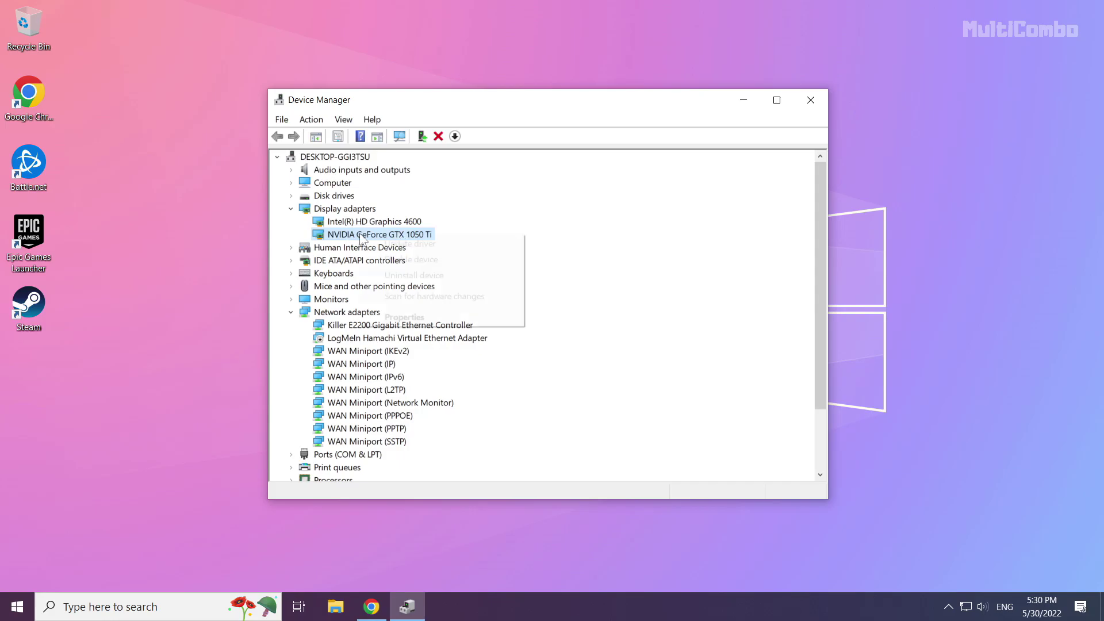
{"action": "left_click", "coordinate": [428, 246]}
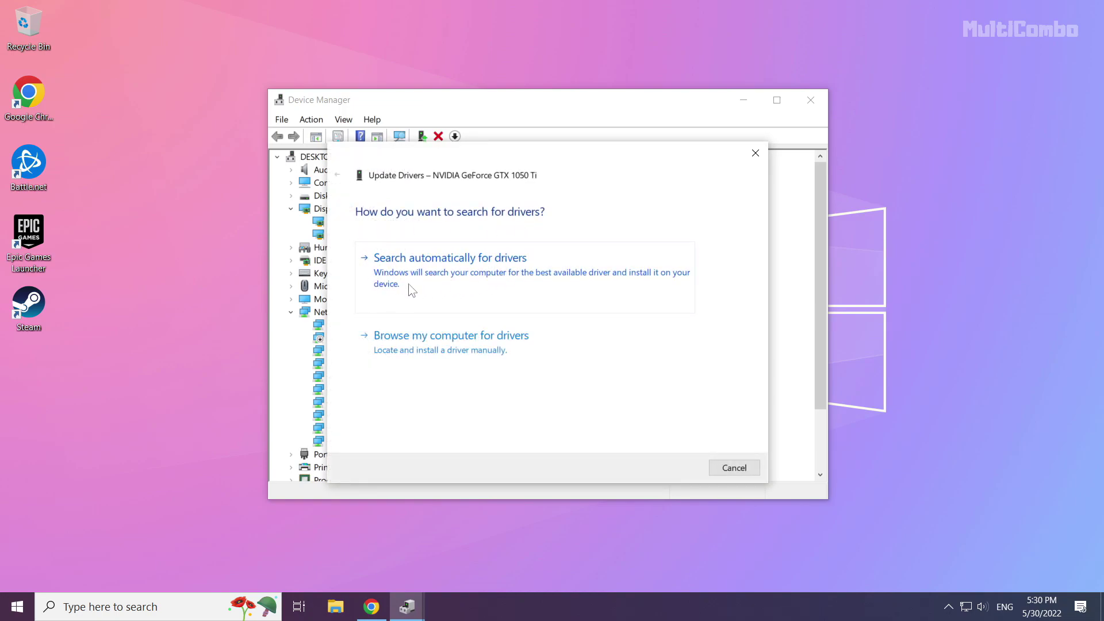
{"action": "left_click", "coordinate": [492, 288]}
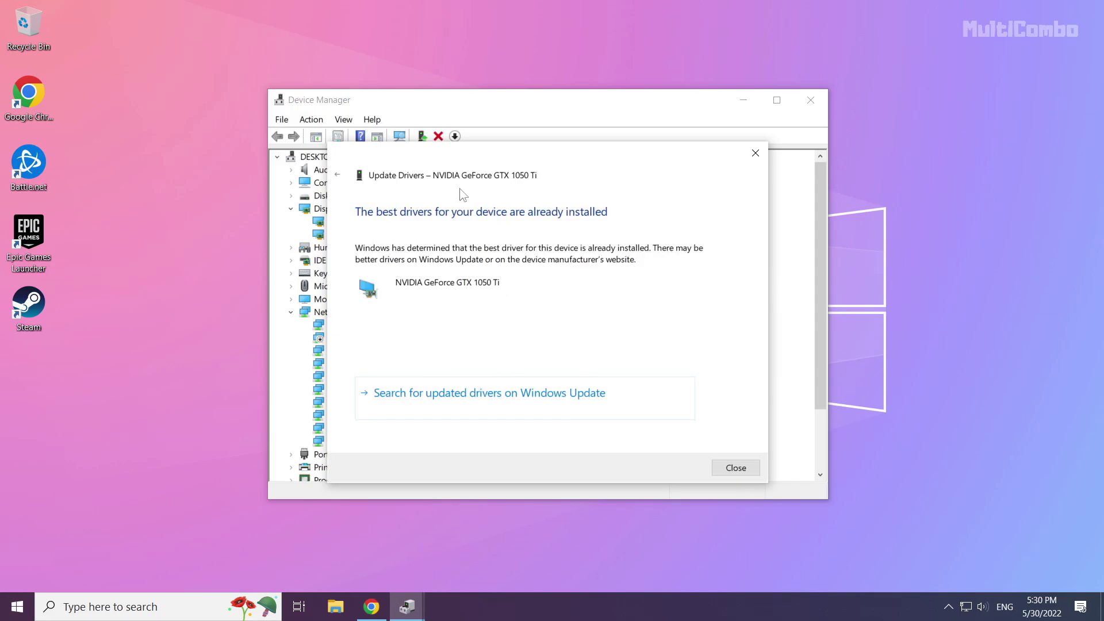
Search automatically for an updated Intel HD Graphics 4600 driver; best driver already installed.
{"action": "left_click", "coordinate": [738, 467]}
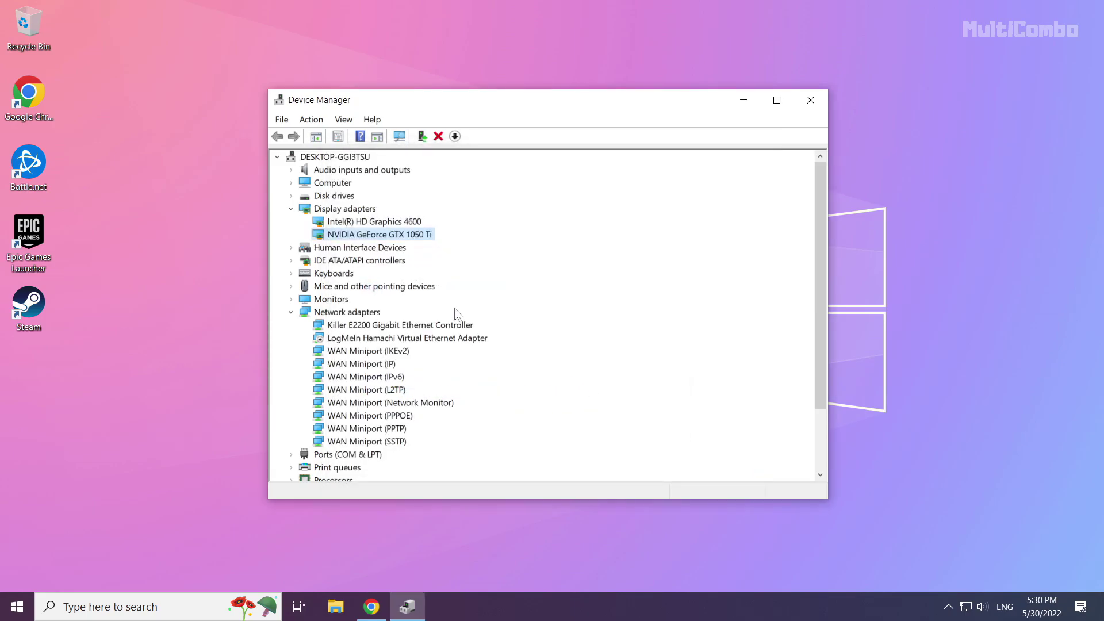
{"action": "left_click", "coordinate": [346, 223]}
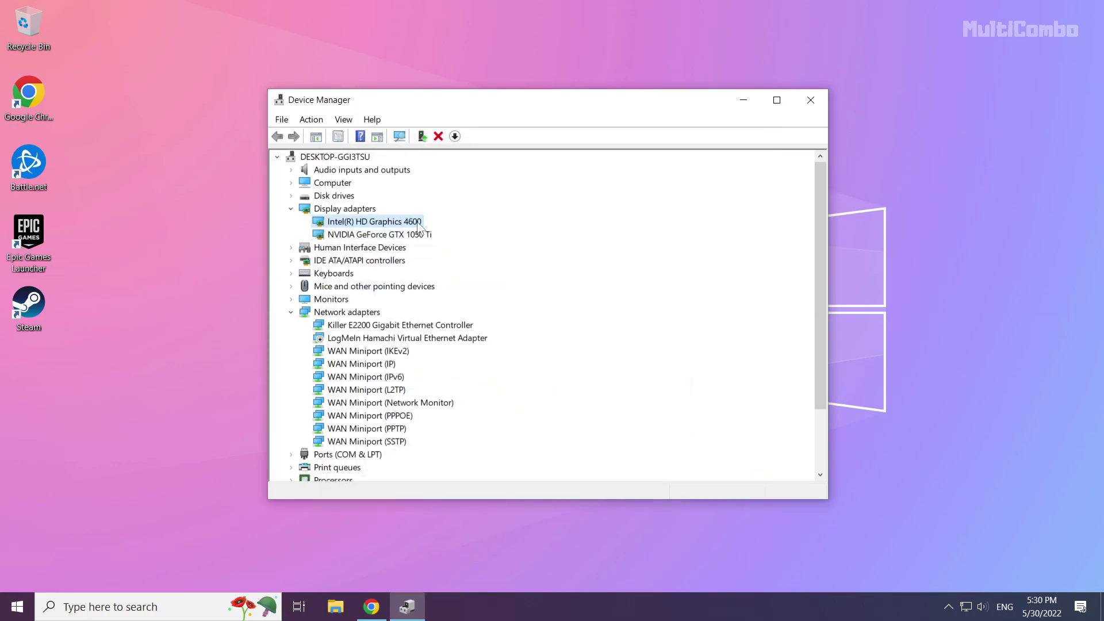
{"action": "right_click", "coordinate": [372, 226]}
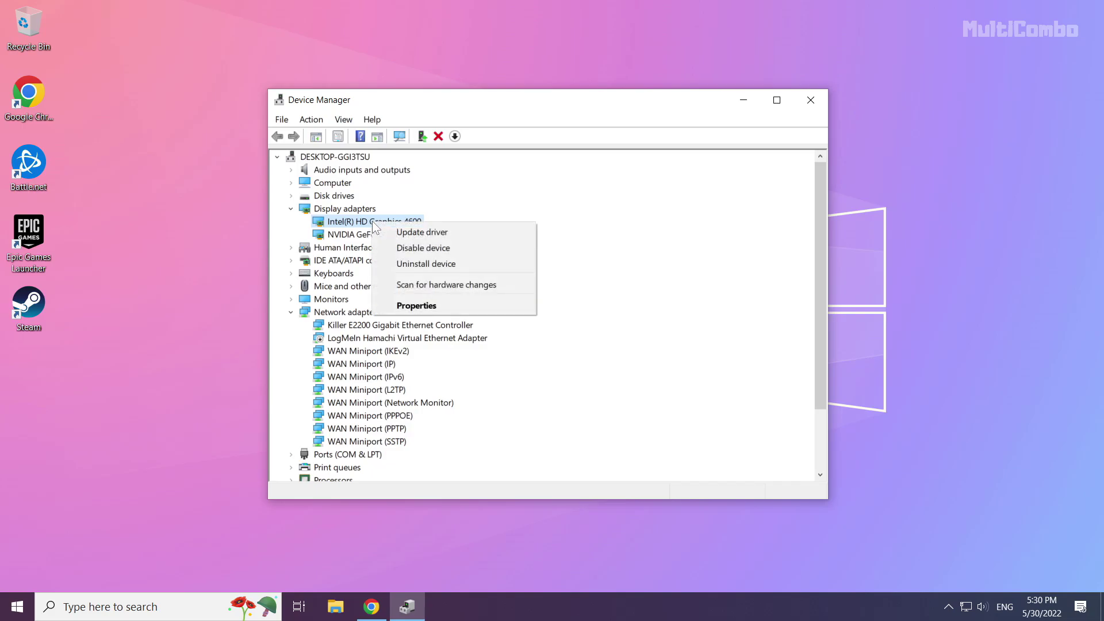
{"action": "left_click", "coordinate": [462, 234]}
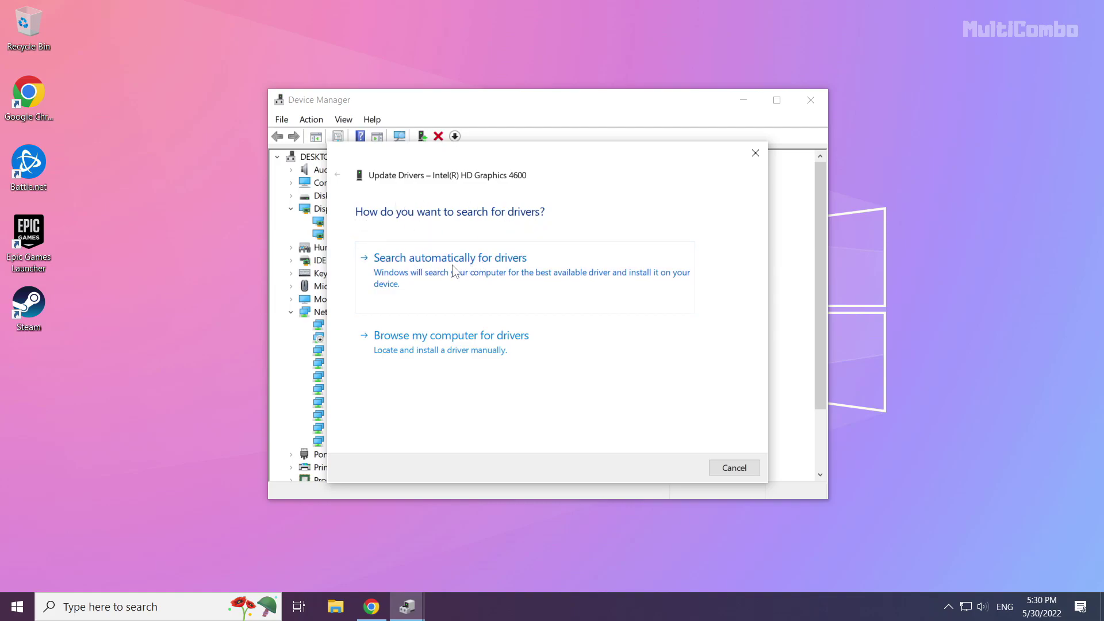
{"action": "left_click", "coordinate": [457, 294]}
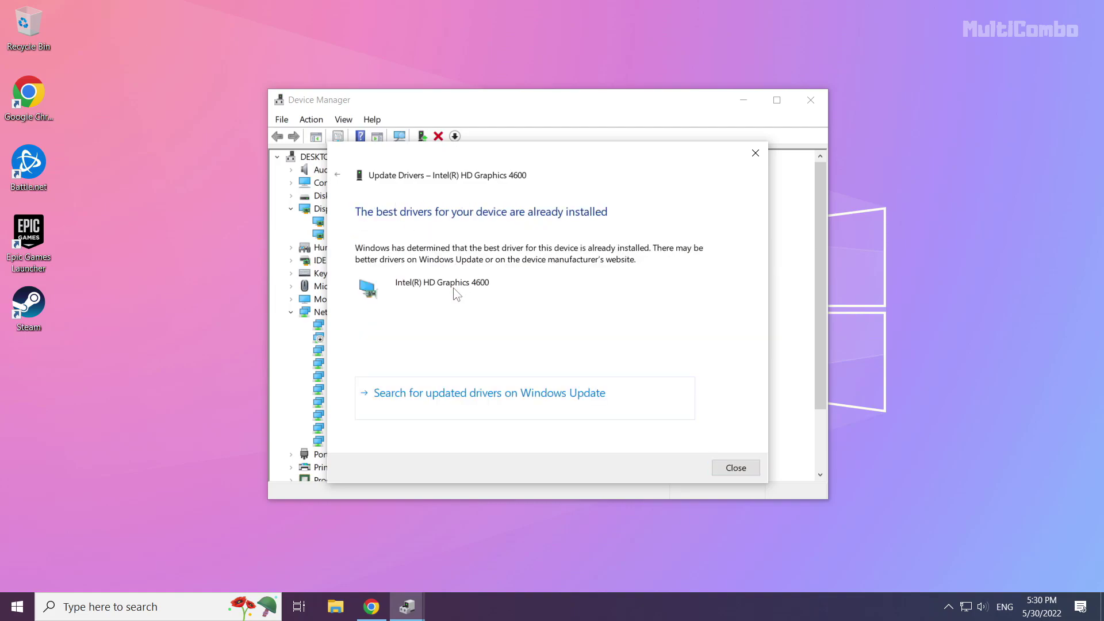
{"action": "left_click", "coordinate": [738, 468]}
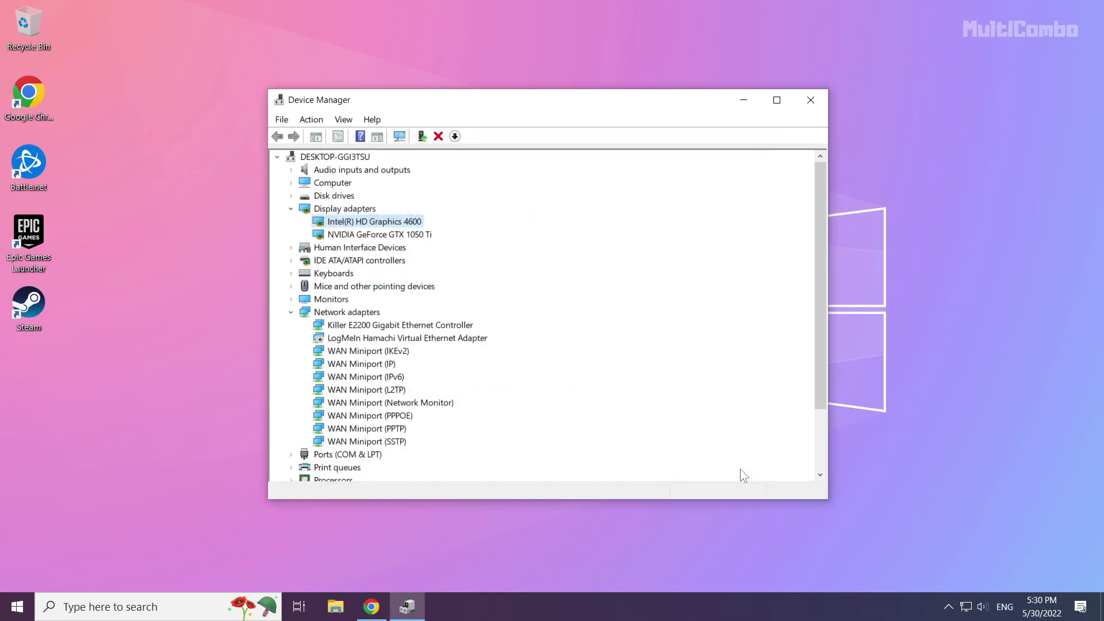
Close Device Manager and open Windows Update settings through a search for 'update'.
{"action": "left_click", "coordinate": [810, 104]}
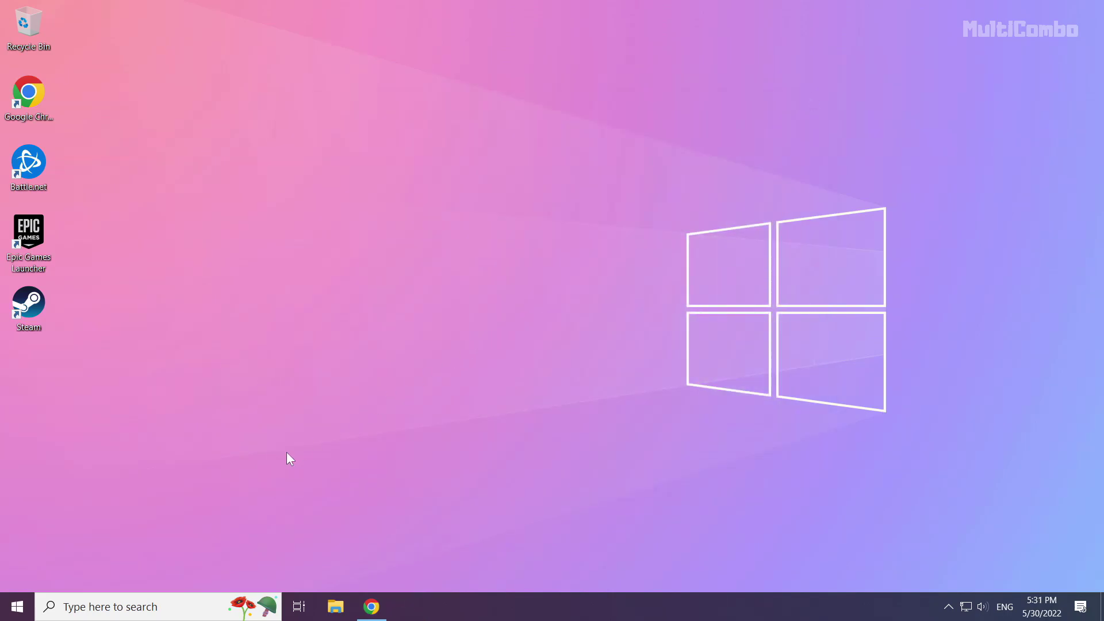
{"action": "left_click", "coordinate": [136, 608]}
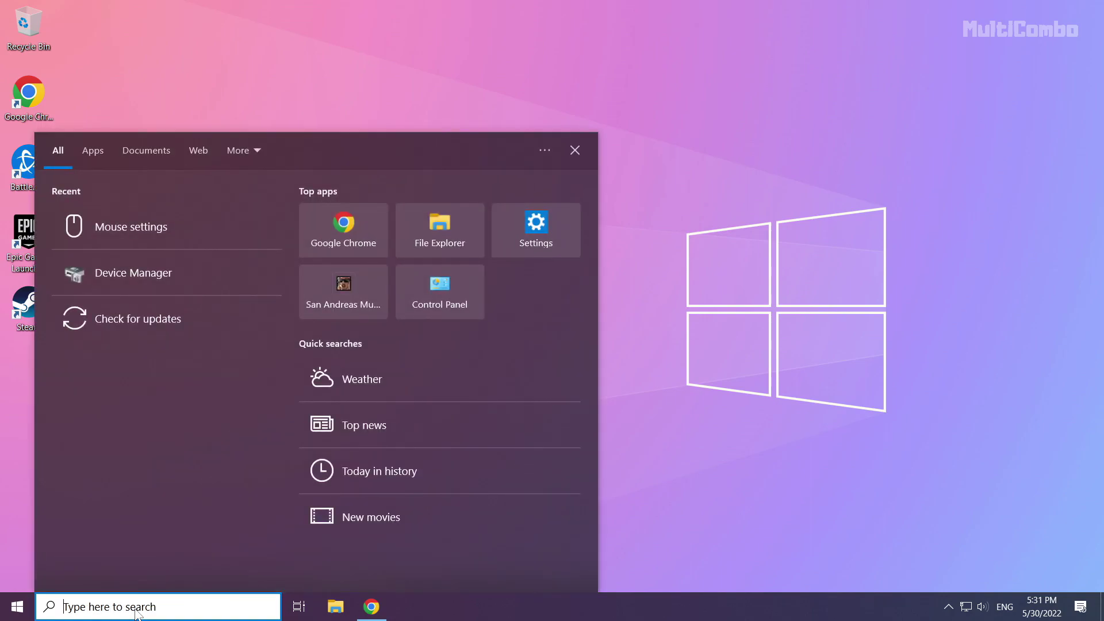
{"action": "type", "text": "update"}
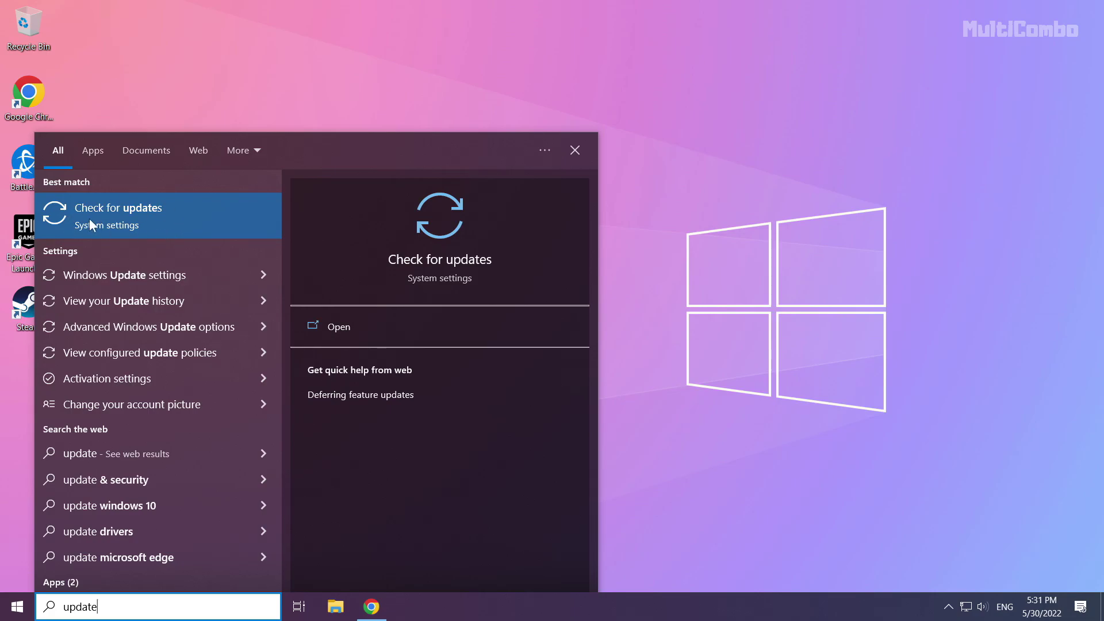
{"action": "left_click", "coordinate": [153, 221]}
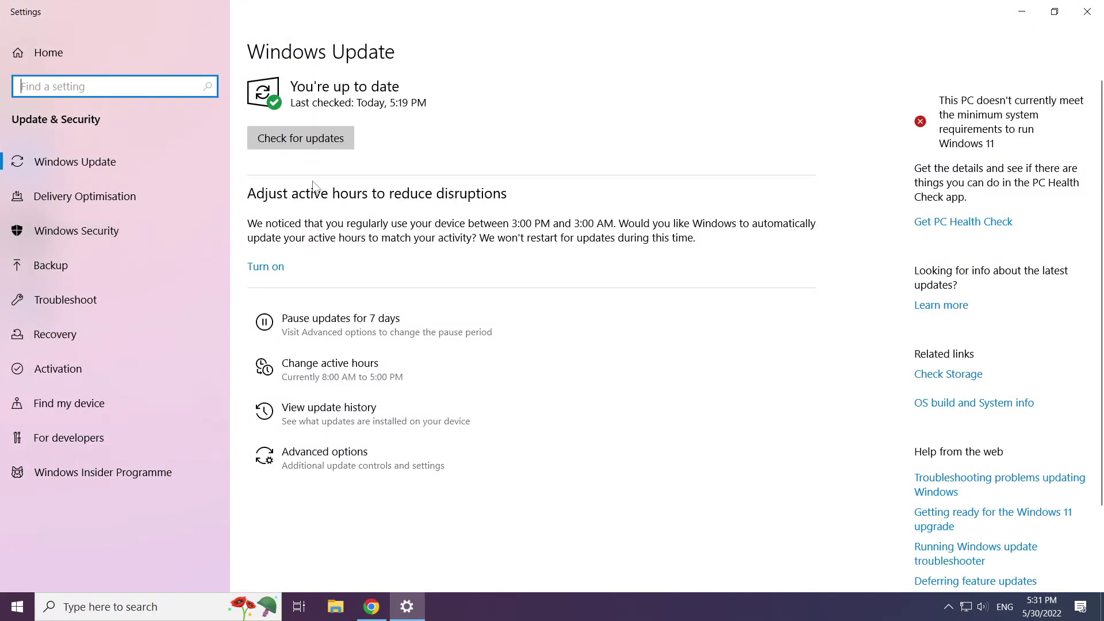
Check for updates again (up to date at 5:31 PM), then close Settings.
{"action": "left_click", "coordinate": [337, 142]}
{"action": "left_click", "coordinate": [302, 142]}
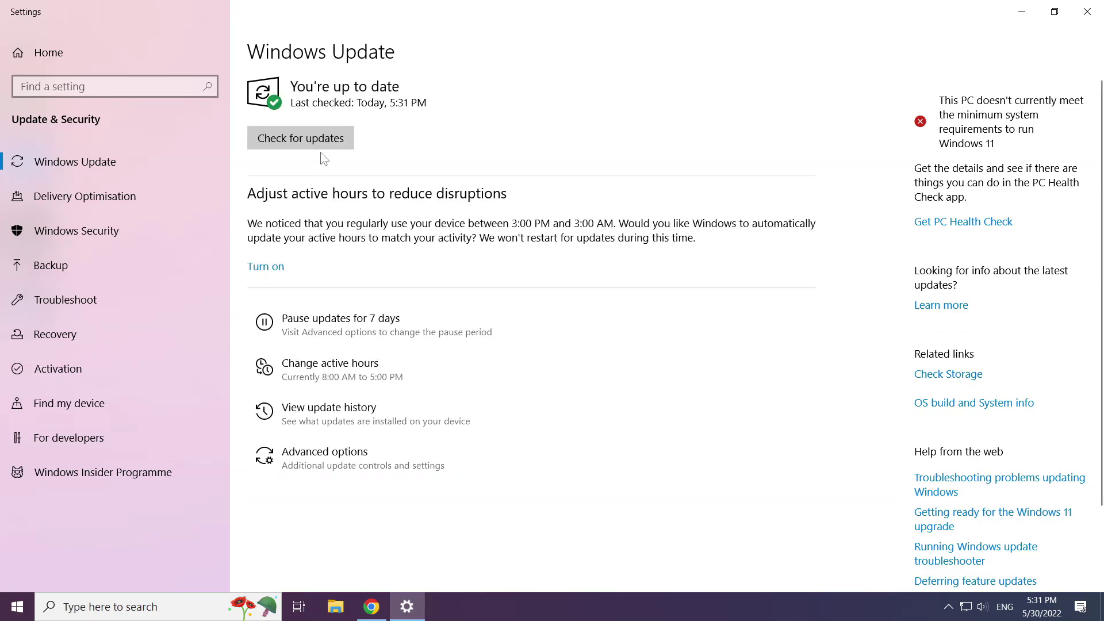
{"action": "left_click", "coordinate": [1087, 12]}
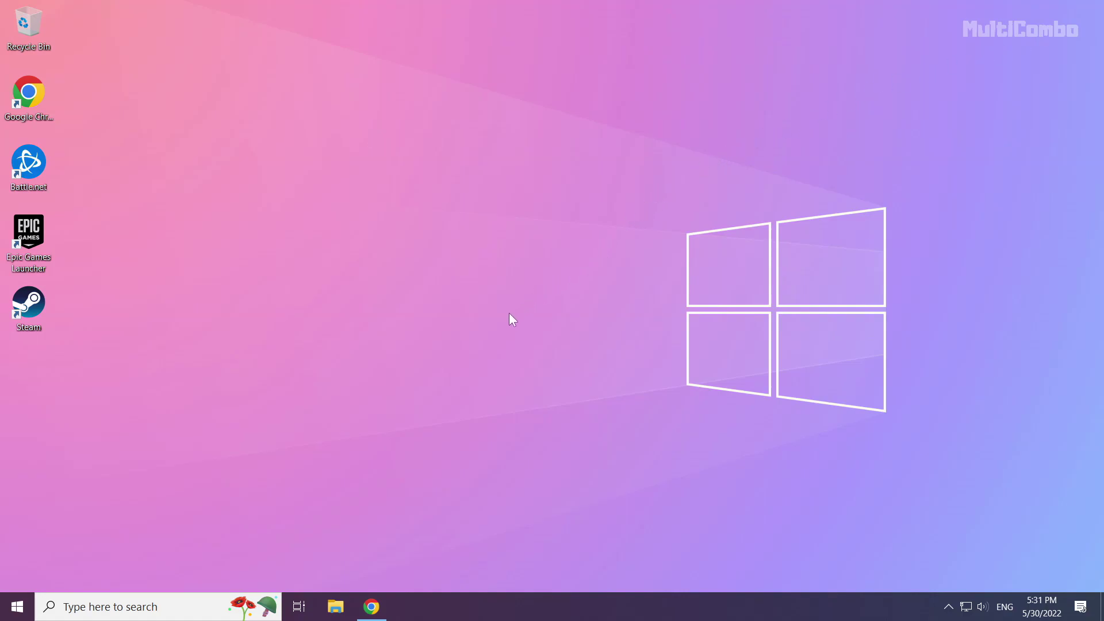
Download the DirectX End-User Runtime Web Installer (dxwebsetup.exe) in Chrome.
{"action": "left_click", "coordinate": [375, 611]}
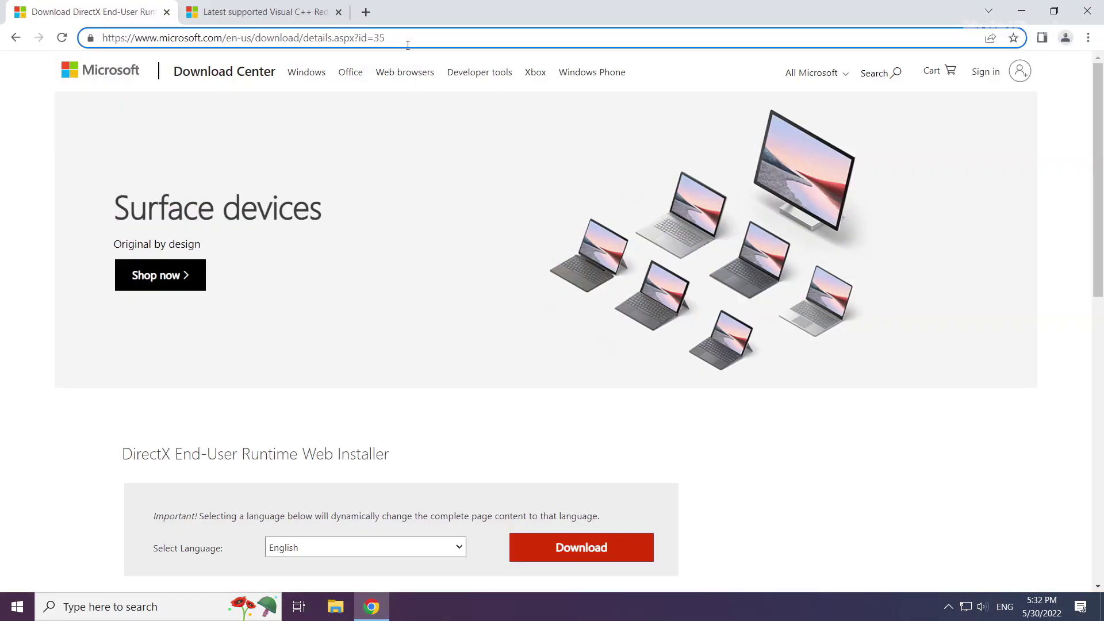
{"action": "left_click", "coordinate": [441, 37]}
{"action": "left_click", "coordinate": [464, 34]}
{"action": "left_click", "coordinate": [458, 421]}
{"action": "scroll", "coordinate": [443, 419], "scroll_direction": "down", "scroll_amount": 1}
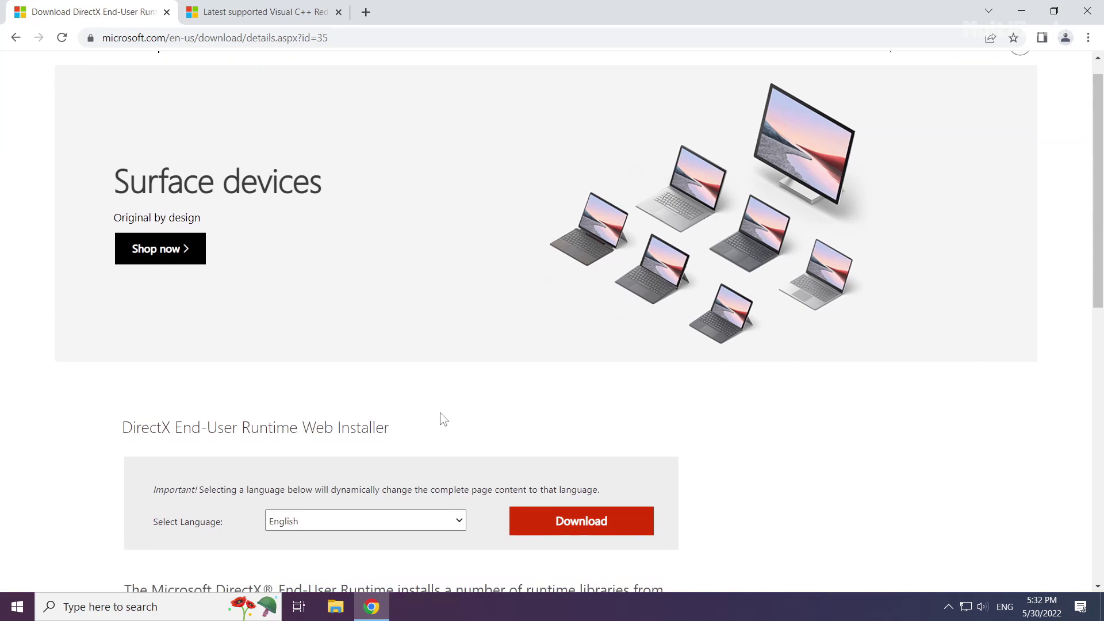
{"action": "scroll", "coordinate": [440, 413], "scroll_direction": "down", "scroll_amount": 2}
{"action": "left_click_drag", "start_coordinate": [402, 312], "coordinate": [108, 307]}
{"action": "left_click", "coordinate": [104, 302]}
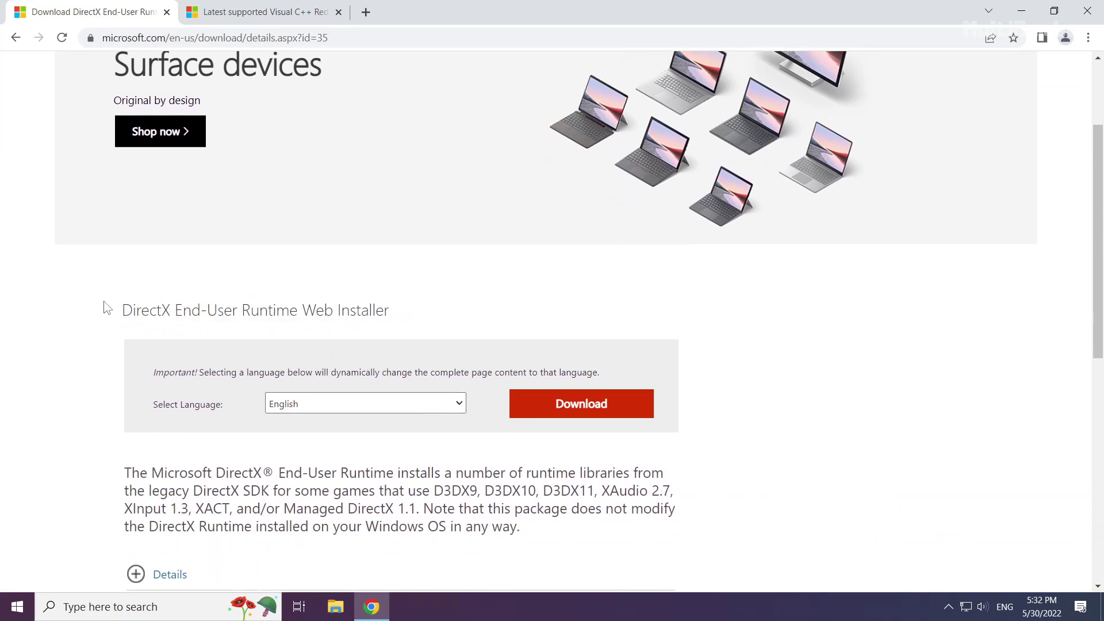
{"action": "left_click", "coordinate": [583, 413]}
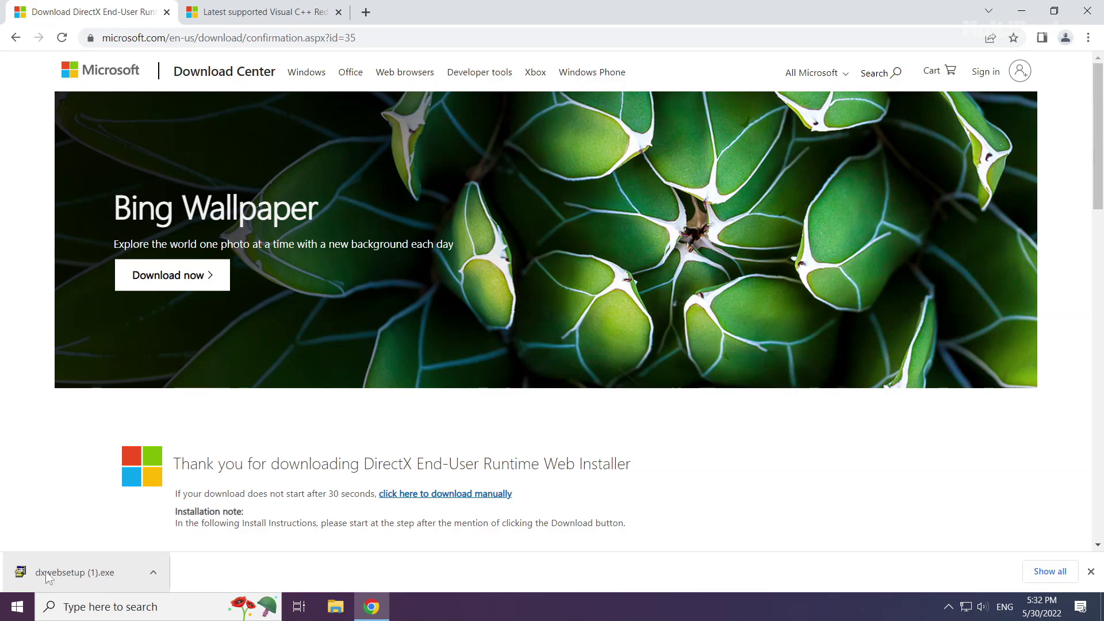
Run dxwebsetup.exe with the license accepted and Bing Bar unticked, then finish setup.
{"action": "left_click", "coordinate": [75, 569]}
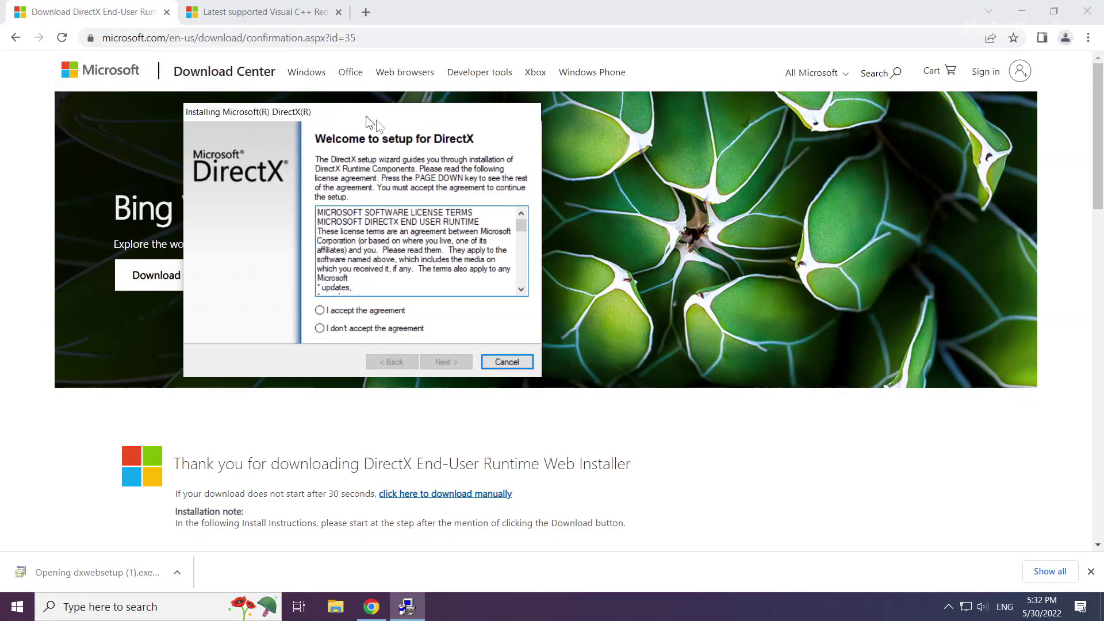
{"action": "left_click_drag", "start_coordinate": [224, 49], "coordinate": [541, 194]}
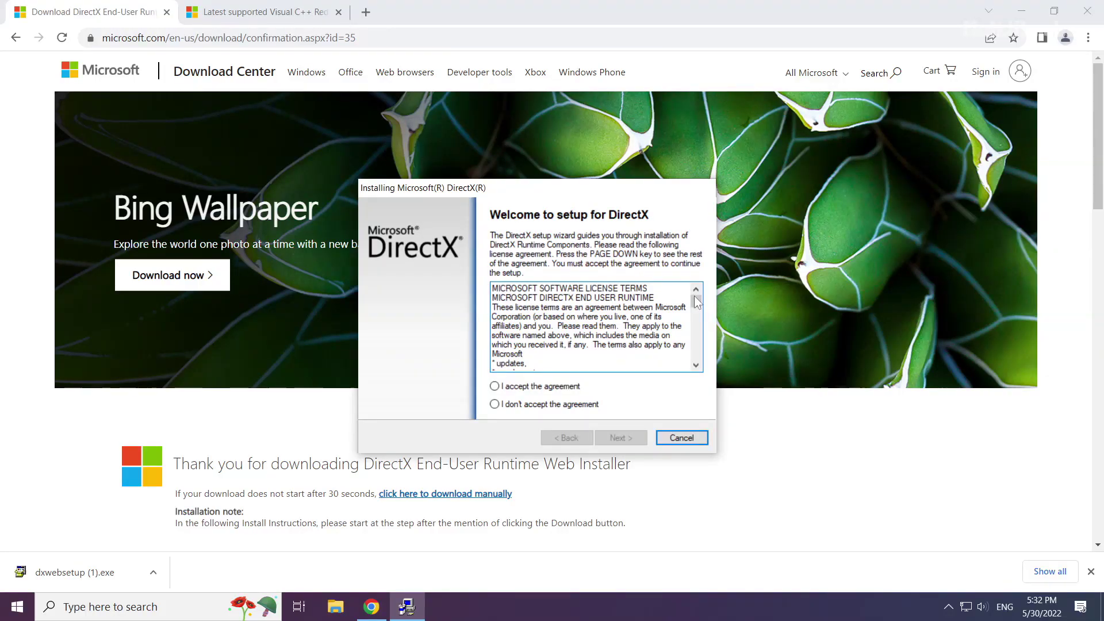
{"action": "left_click_drag", "start_coordinate": [695, 300], "coordinate": [698, 360]}
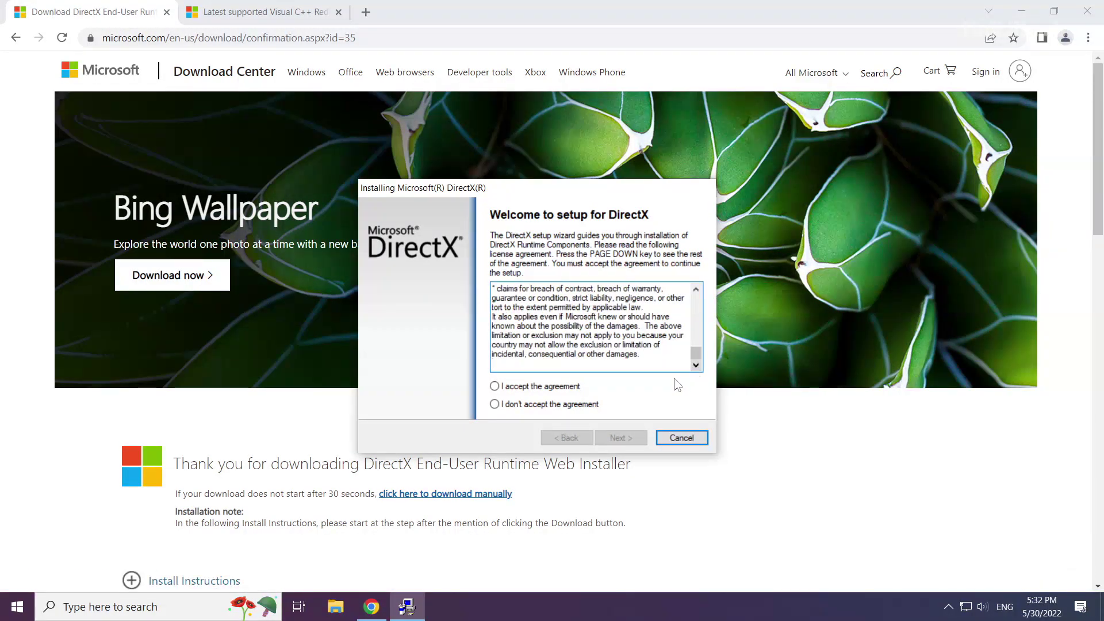
{"action": "left_click", "coordinate": [495, 387]}
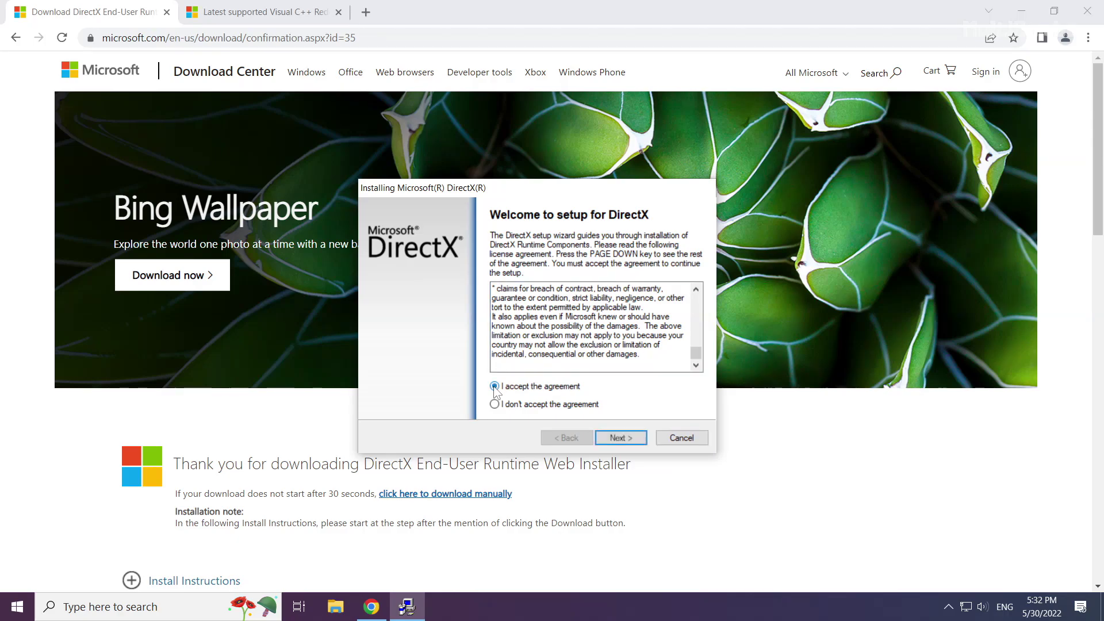
{"action": "left_click", "coordinate": [619, 438]}
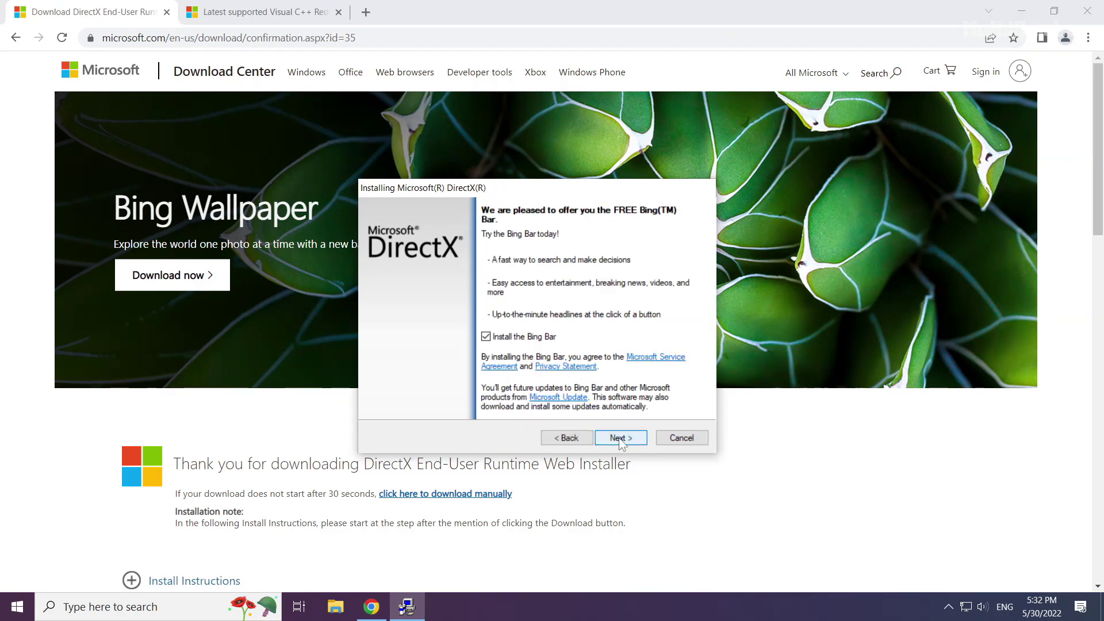
{"action": "left_click", "coordinate": [486, 336]}
{"action": "left_click", "coordinate": [619, 437]}
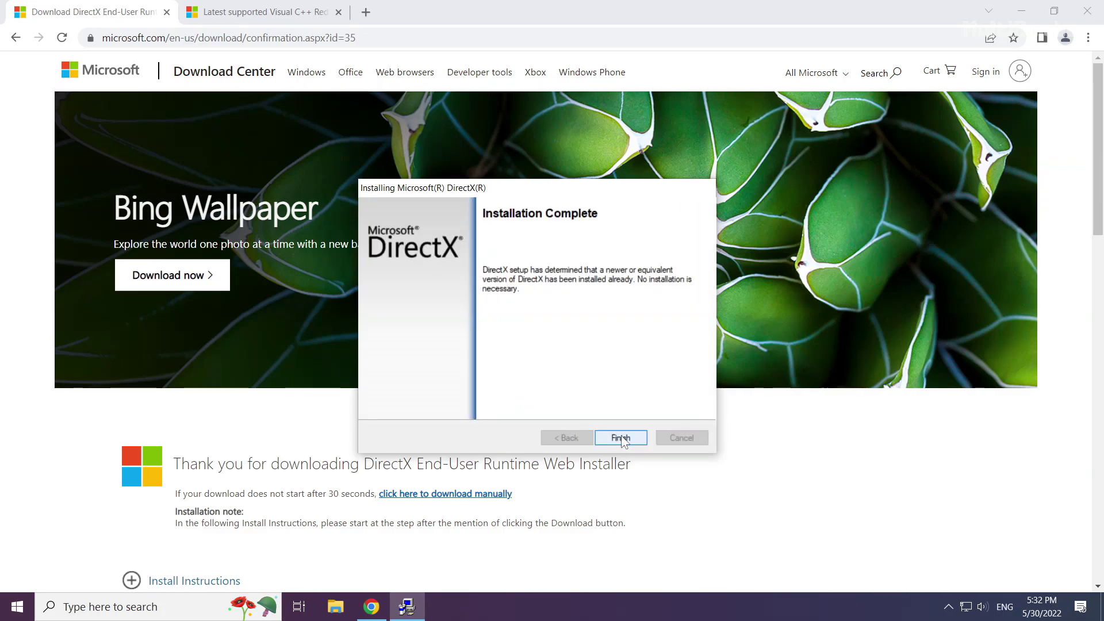
{"action": "left_click", "coordinate": [621, 438]}
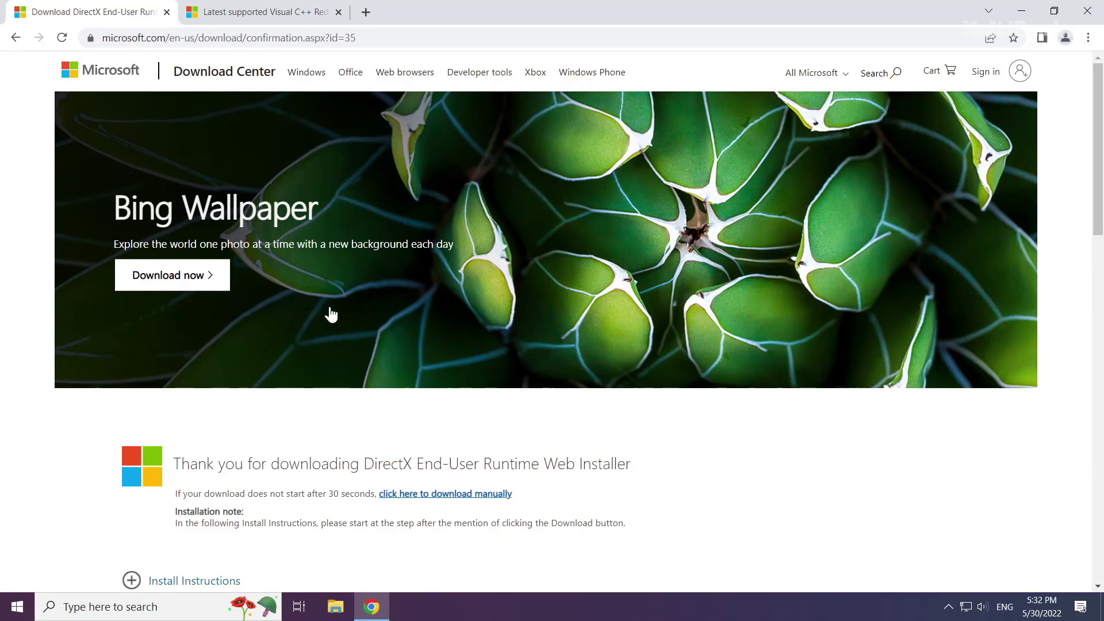
Switch to the Visual C++ Redistributable docs page and scroll toward the download table.
{"action": "left_click", "coordinate": [169, 17]}
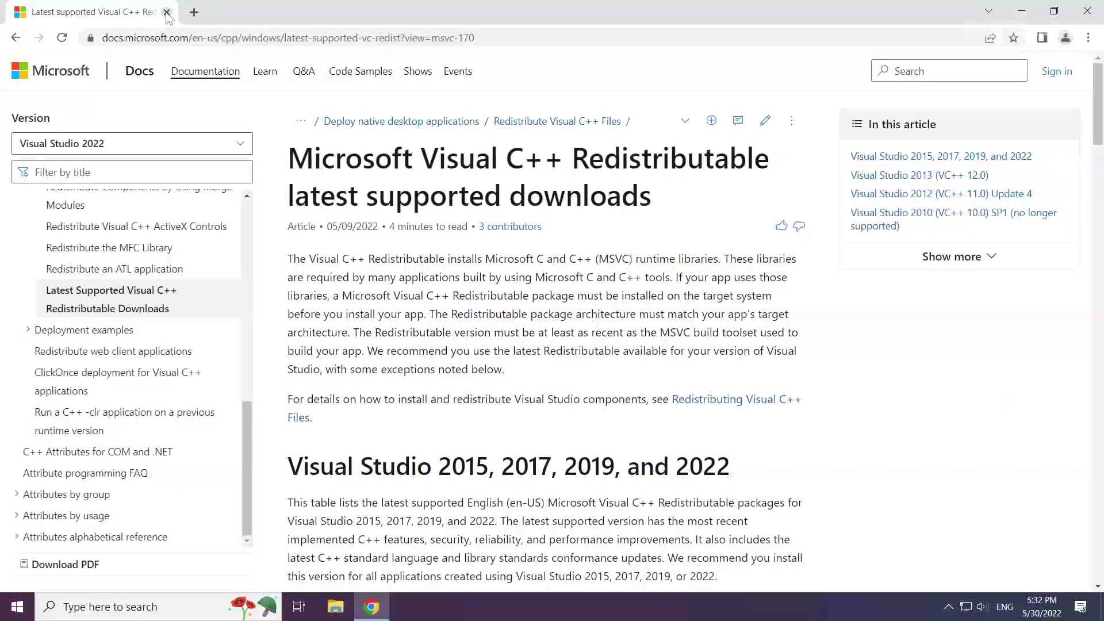
{"action": "left_click", "coordinate": [573, 38]}
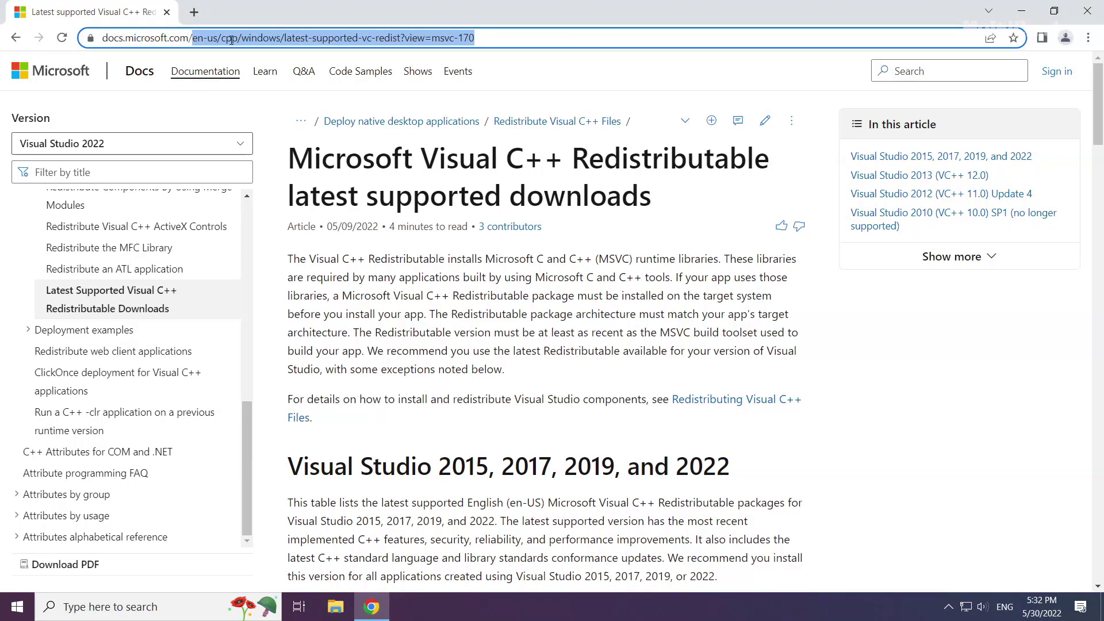
{"action": "left_click", "coordinate": [402, 110]}
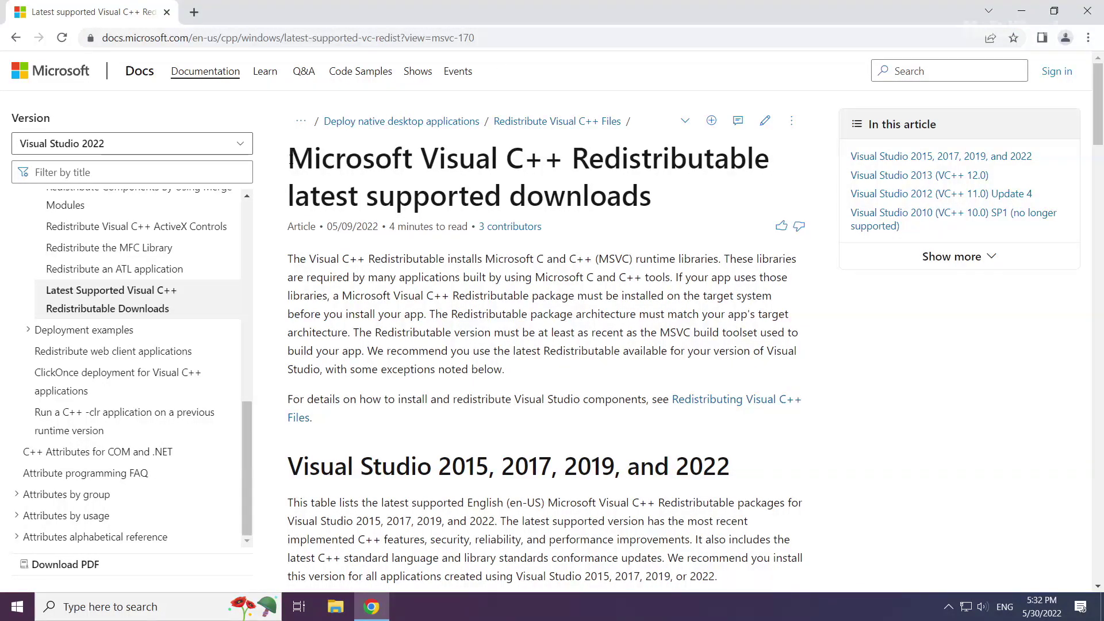
{"action": "left_click_drag", "start_coordinate": [289, 157], "coordinate": [560, 159]}
{"action": "mouse_move", "coordinate": [296, 428]}
{"action": "left_mouse_down"}
{"action": "mouse_move", "coordinate": [342, 466]}
{"action": "mouse_move", "coordinate": [753, 469]}
{"action": "left_mouse_up"}
{"action": "left_click", "coordinate": [757, 469]}
{"action": "scroll", "coordinate": [553, 451], "scroll_direction": "down", "scroll_amount": 4}
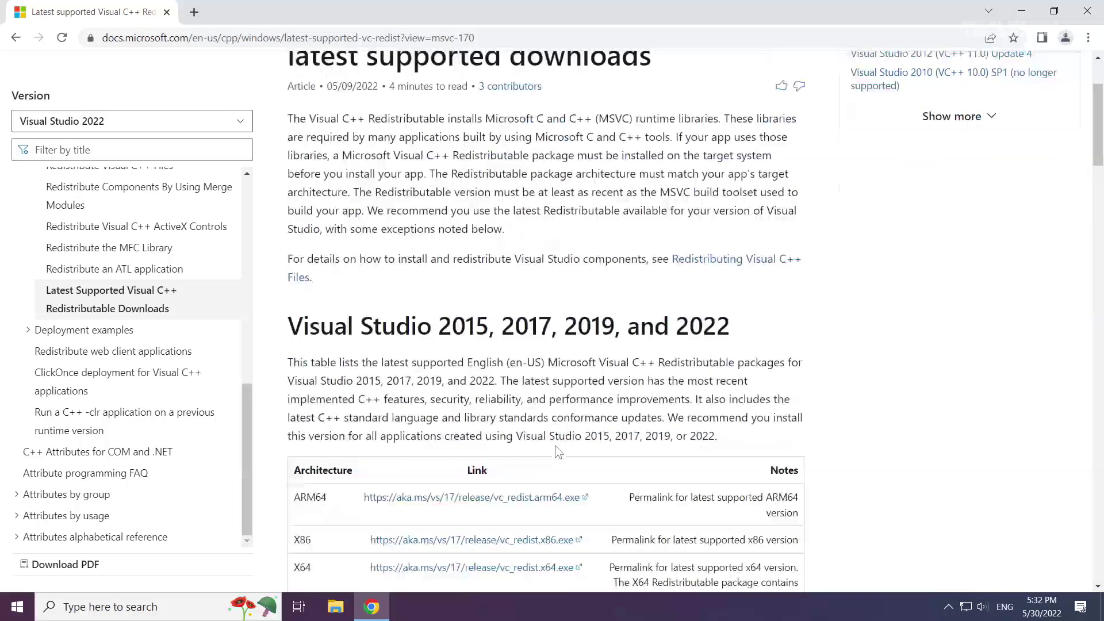
{"action": "scroll", "coordinate": [553, 443], "scroll_direction": "down", "scroll_amount": 1}
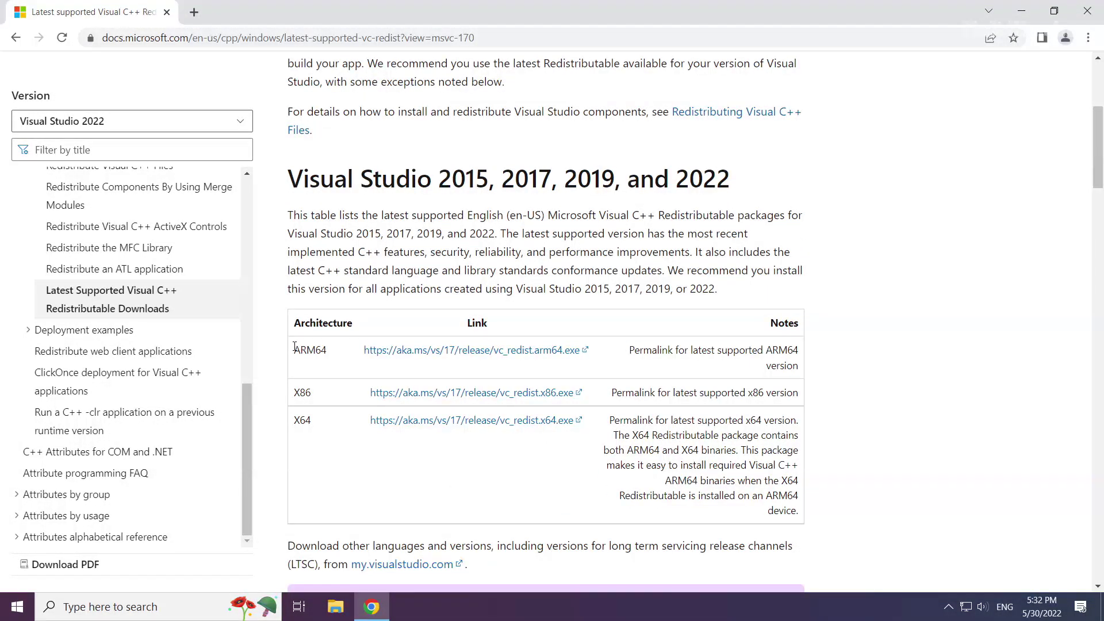
Download the ARM64, x86 and x64 Visual C++ Redistributable installers.
{"action": "left_click_drag", "start_coordinate": [294, 347], "coordinate": [616, 424]}
{"action": "left_click", "coordinate": [435, 354]}
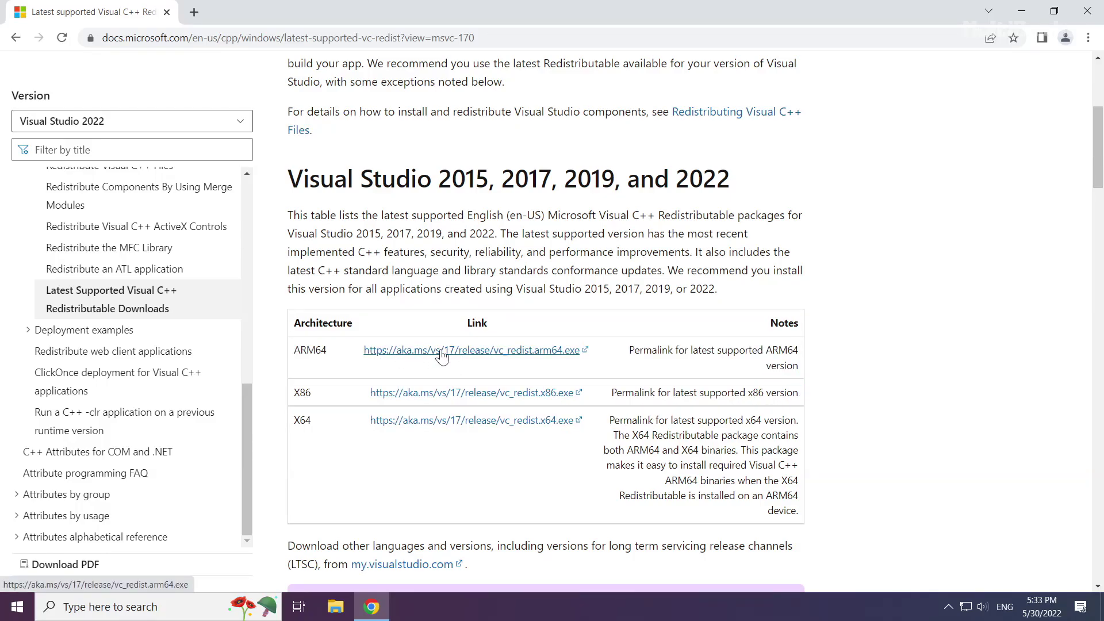
{"action": "left_click", "coordinate": [441, 356]}
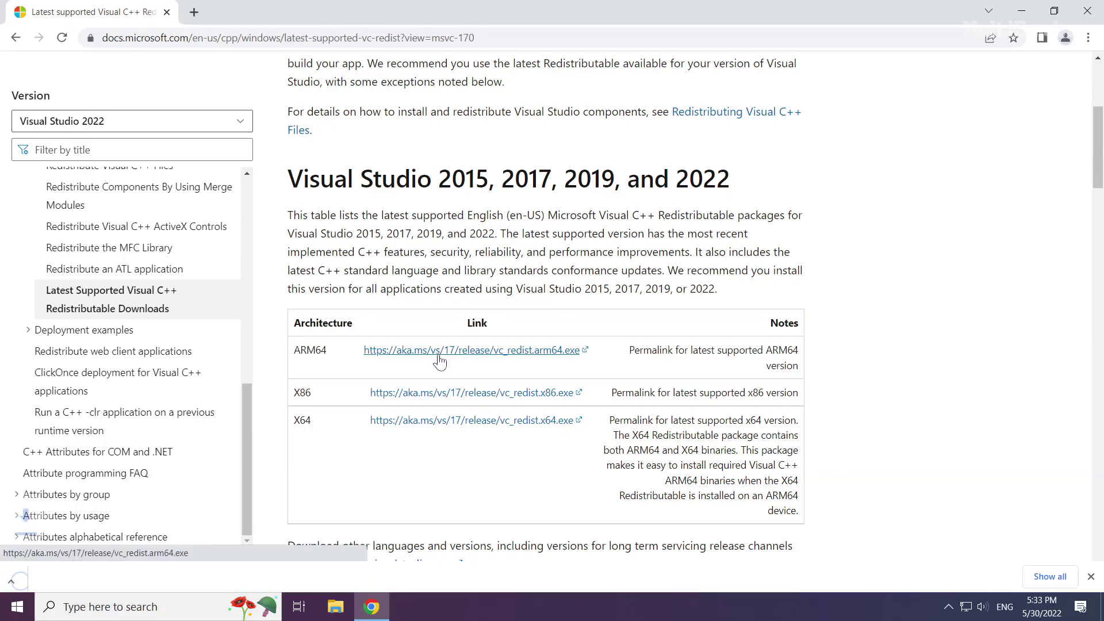
{"action": "left_click", "coordinate": [443, 393]}
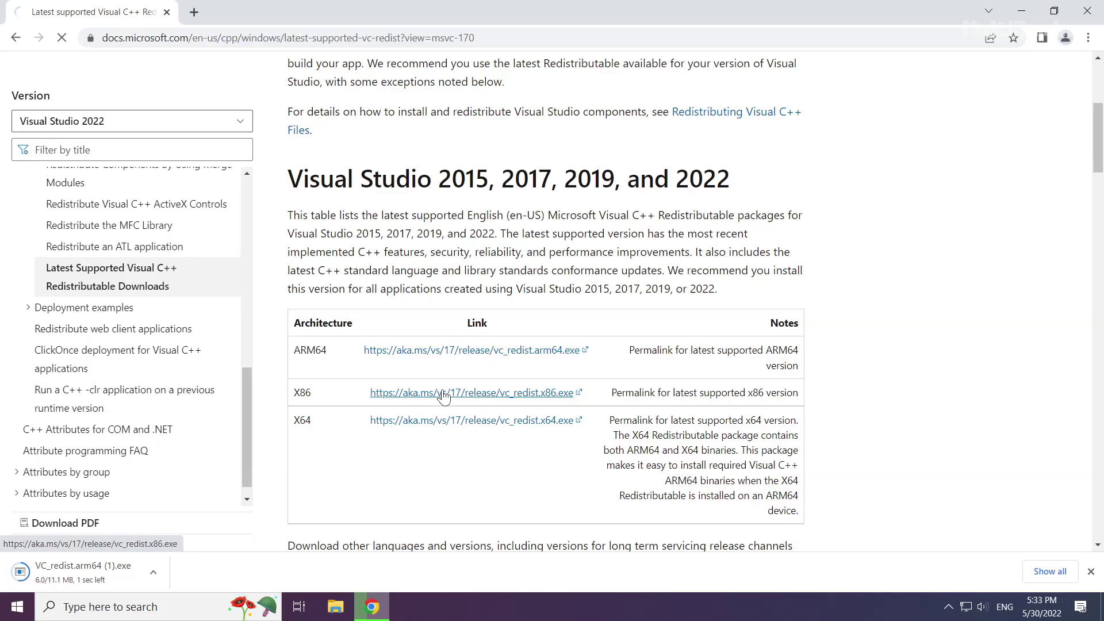
{"action": "left_click", "coordinate": [432, 425]}
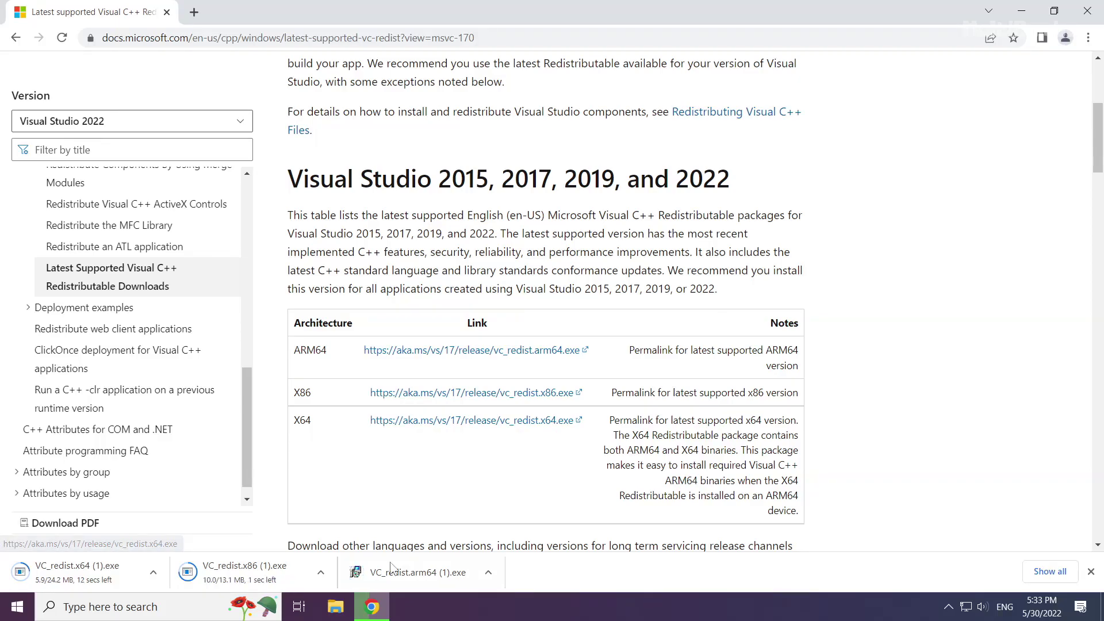
Run the ARM64 Visual C++ Redistributable installer, agreeing to the license terms.
{"action": "left_click", "coordinate": [427, 573]}
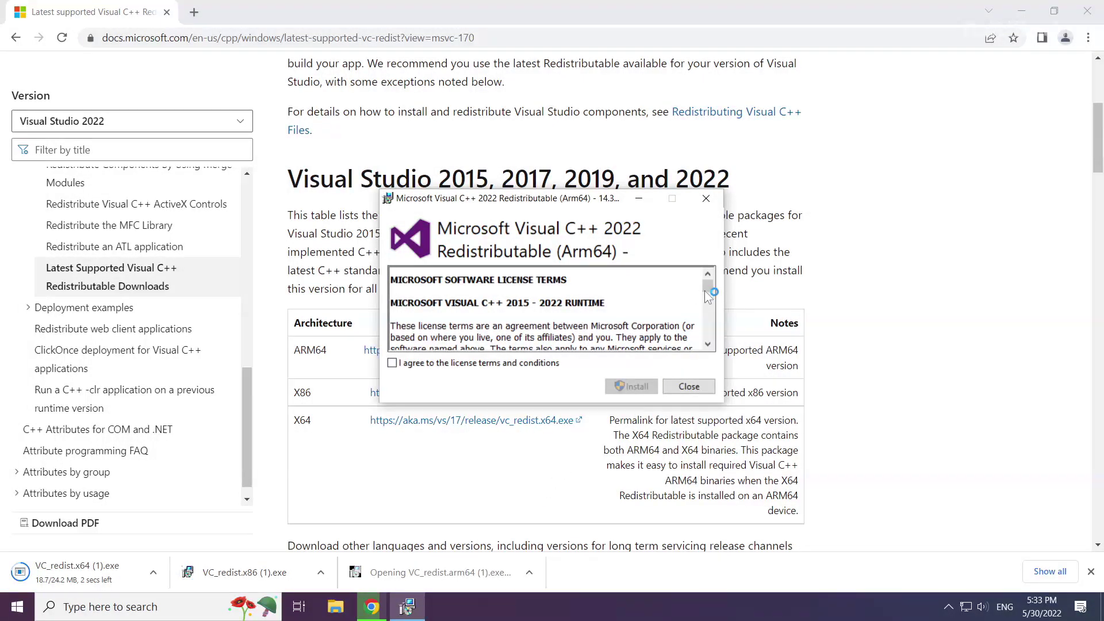
{"action": "left_click_drag", "start_coordinate": [707, 285], "coordinate": [708, 344]}
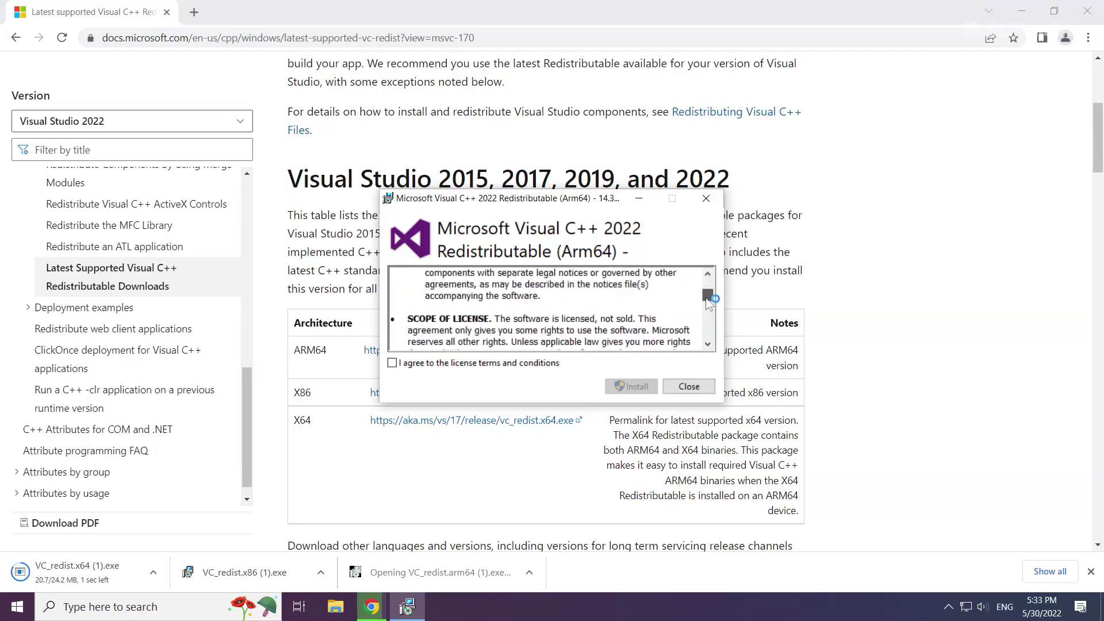
{"action": "left_click", "coordinate": [393, 363]}
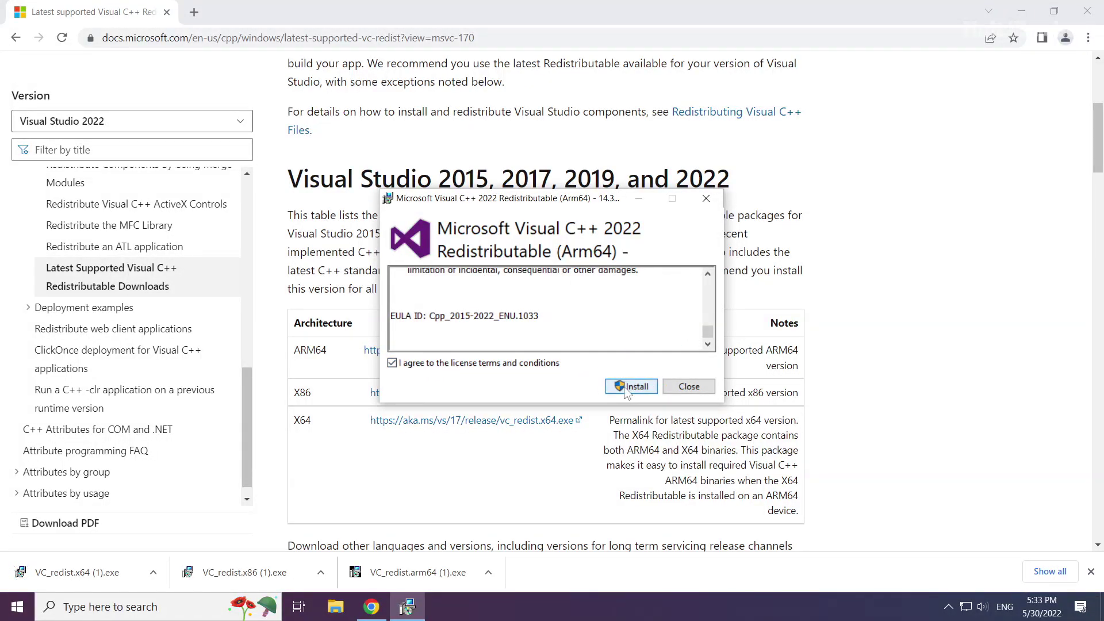
{"action": "left_click", "coordinate": [627, 389]}
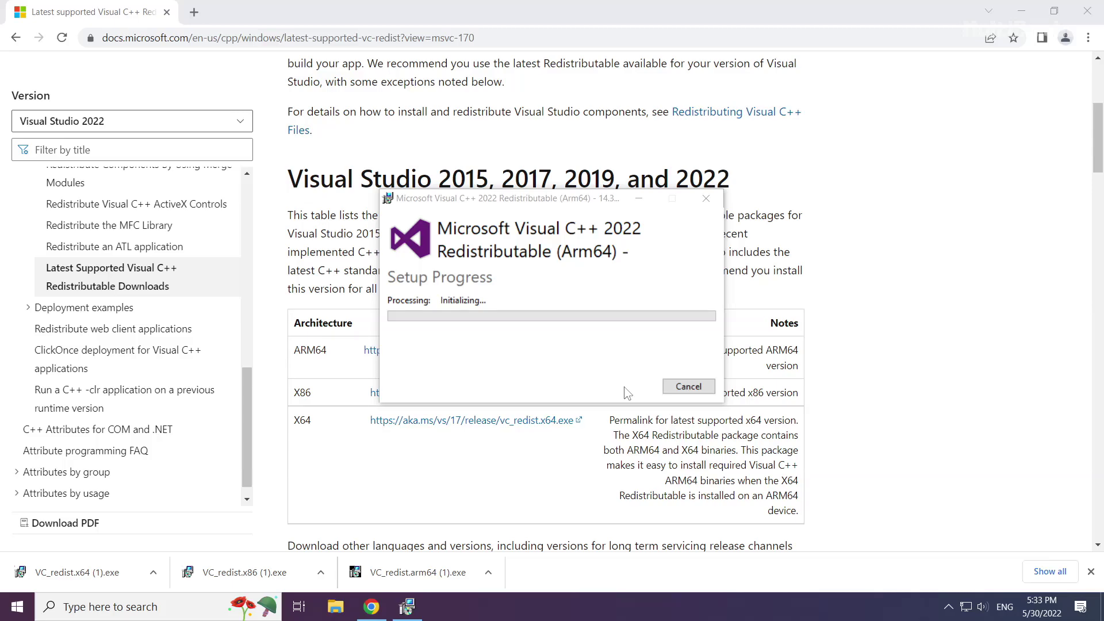
Install the x86 Visual C++ 2015-2022 Redistributable (14.32.31326), agreeing to the license.
{"action": "left_click", "coordinate": [250, 572]}
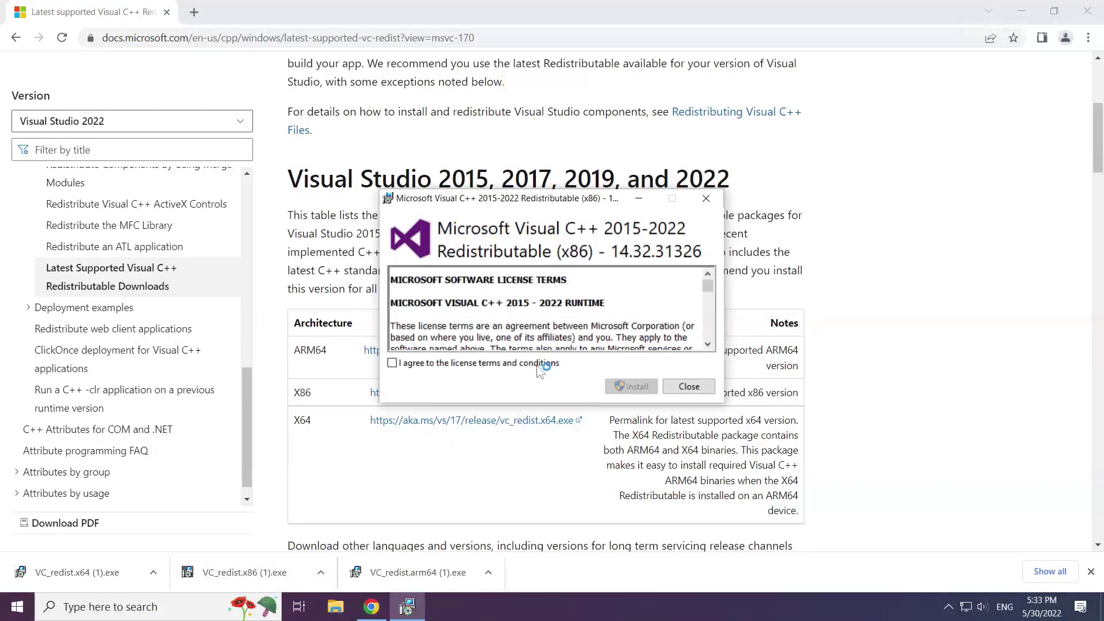
{"action": "left_click_drag", "start_coordinate": [708, 316], "coordinate": [706, 341]}
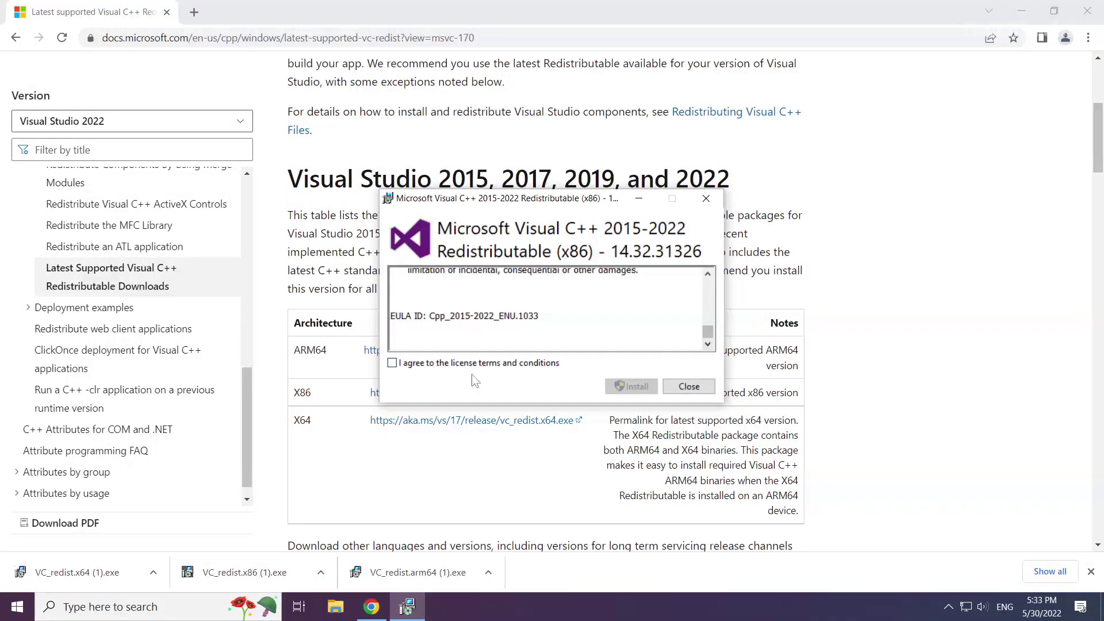
{"action": "left_click", "coordinate": [392, 363]}
{"action": "left_click", "coordinate": [636, 387]}
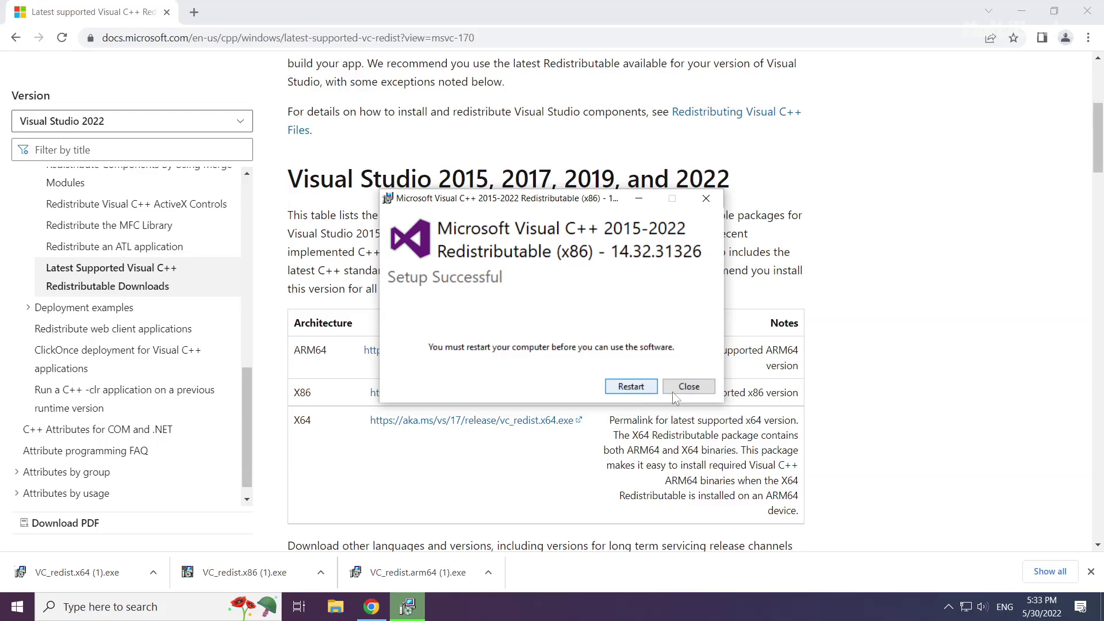
Dismiss the x86 notice, then install the x64 Visual C++ 2015-2022 Redistributable (14.32.31326).
{"action": "left_click", "coordinate": [689, 386]}
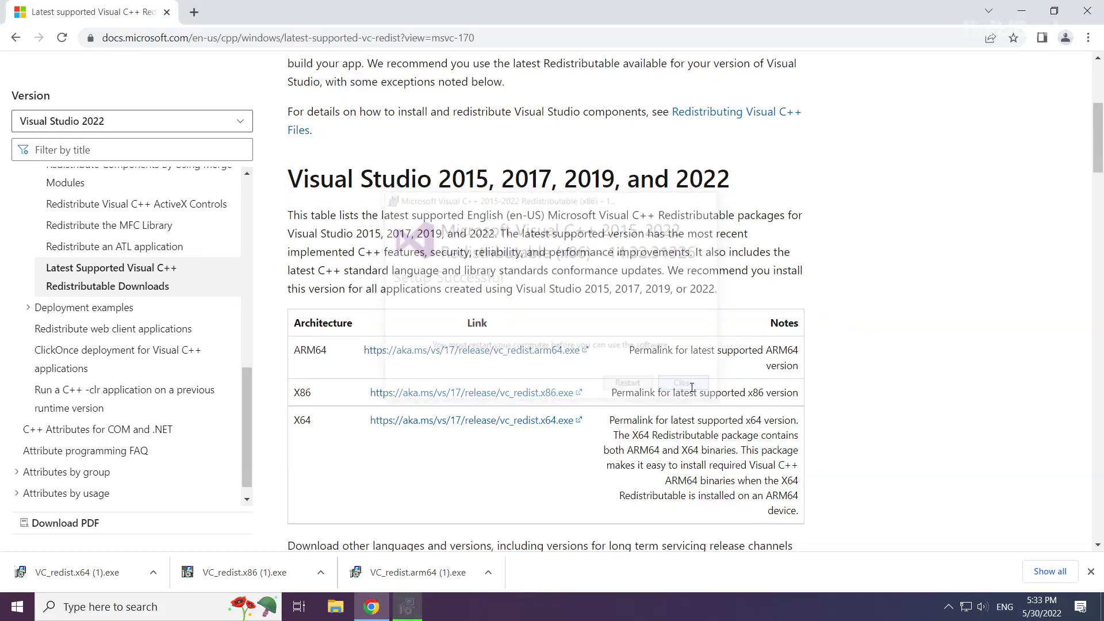
{"action": "left_click", "coordinate": [83, 576]}
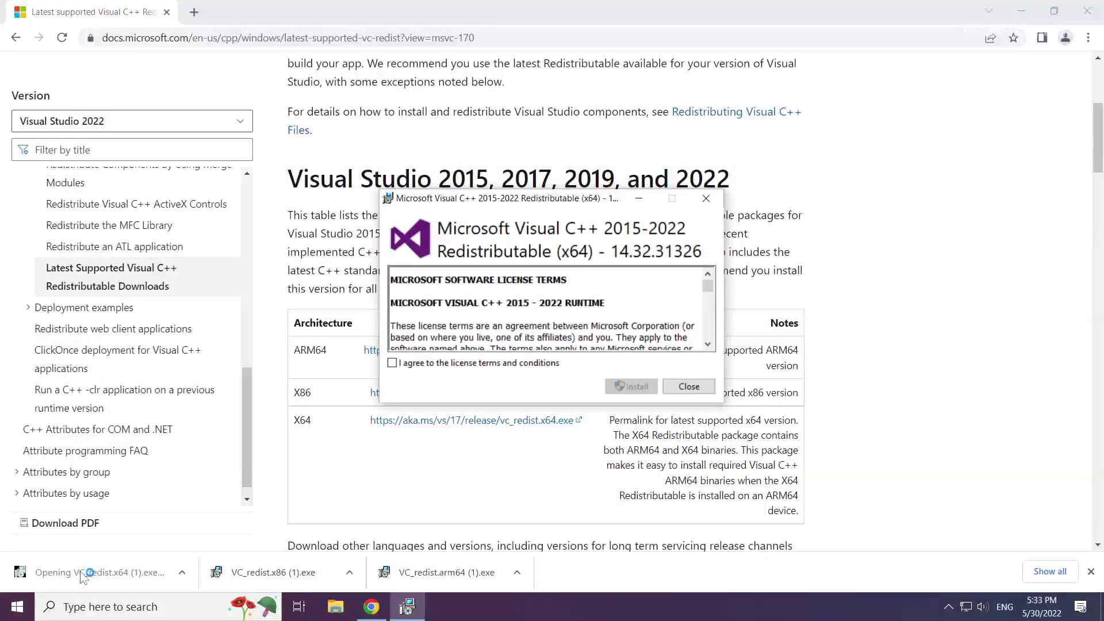
{"action": "left_click_drag", "start_coordinate": [708, 286], "coordinate": [708, 336]}
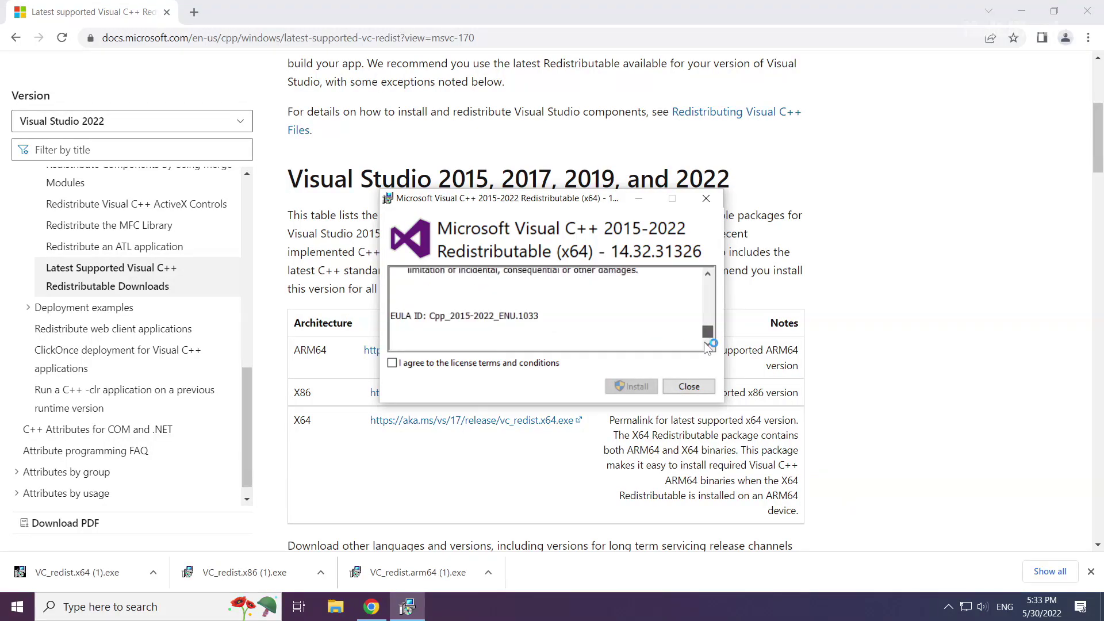
{"action": "left_click", "coordinate": [392, 363]}
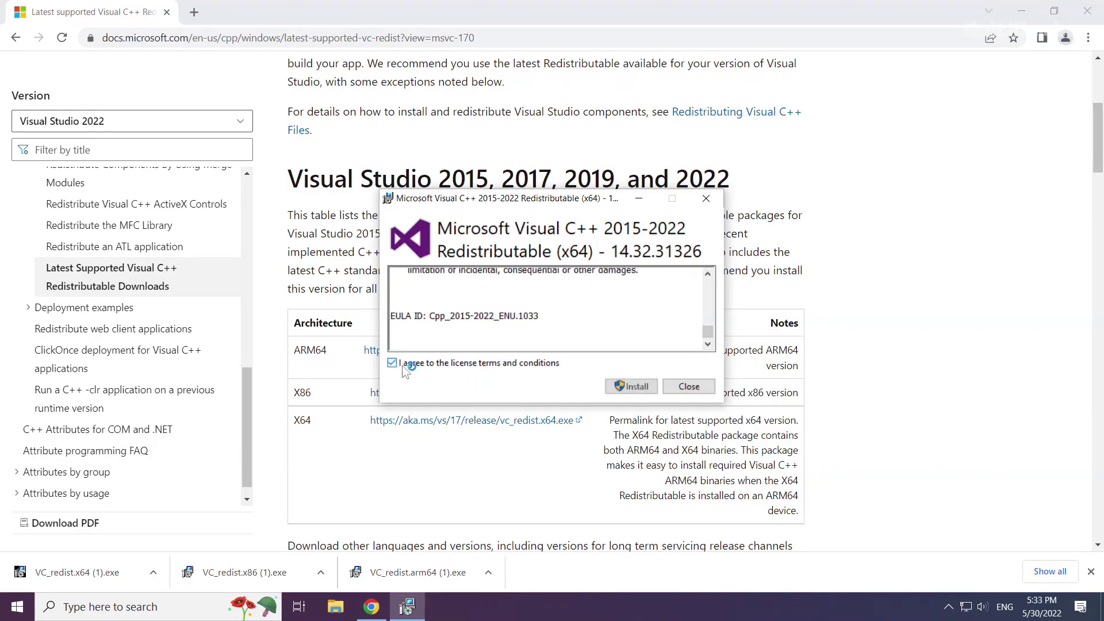
{"action": "left_click", "coordinate": [635, 389]}
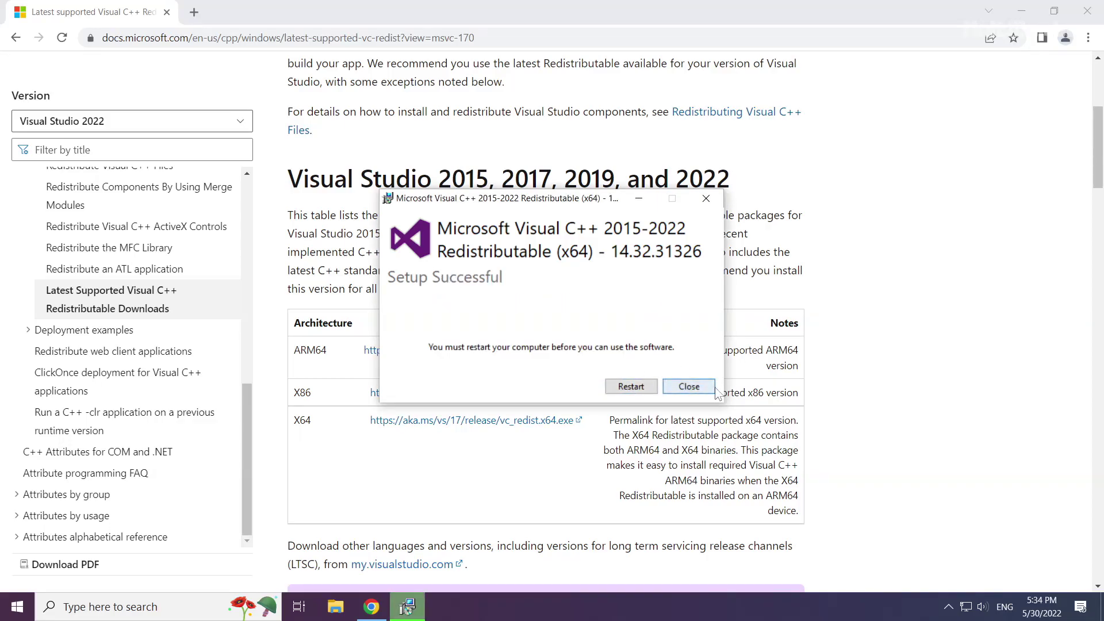
{"action": "left_click", "coordinate": [690, 387]}
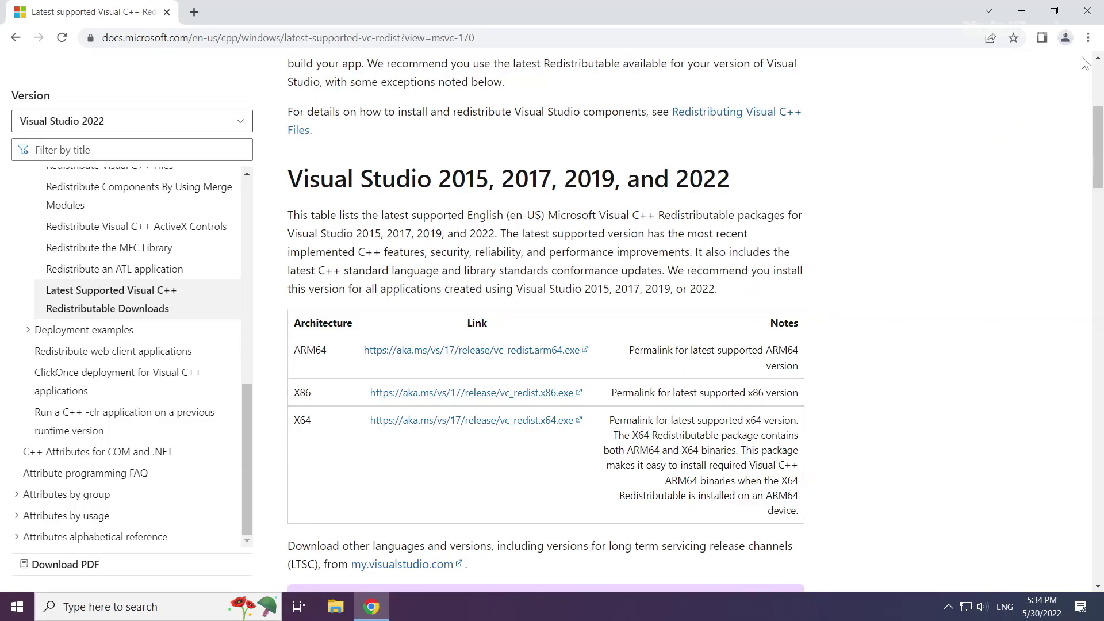
Close Chrome and open Task Manager from the Start button's Win+X menu.
{"action": "left_click", "coordinate": [1087, 13]}
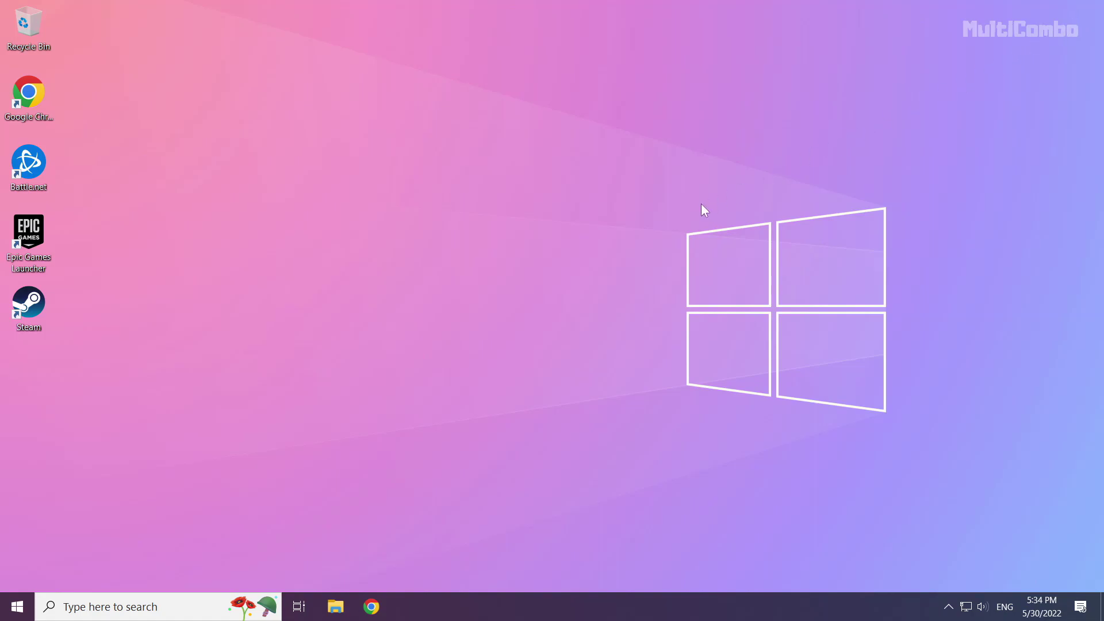
{"action": "right_click", "coordinate": [19, 613]}
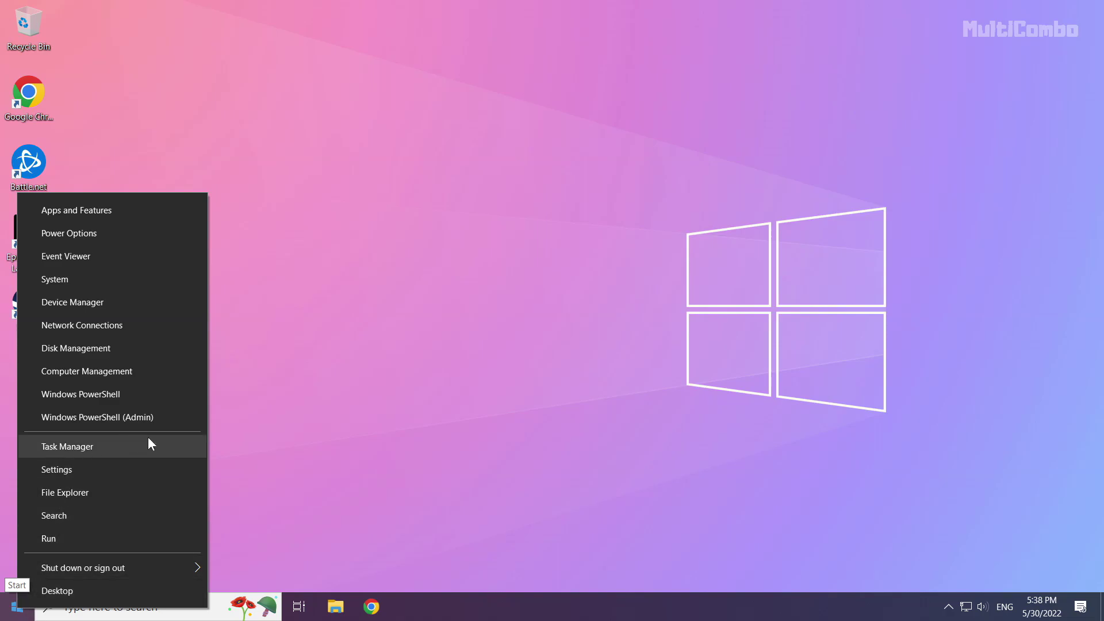
{"action": "left_click", "coordinate": [99, 446]}
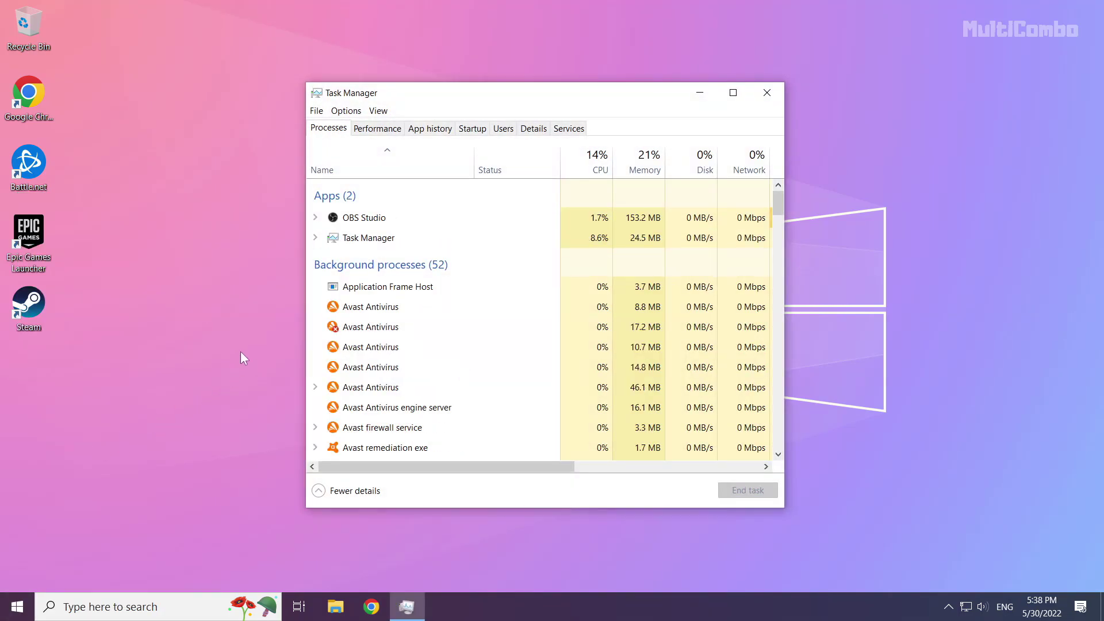
On the Startup tab, disable Edge, Java Update Scheduler, Hamachi and Cortana, keeping Avast enabled.
{"action": "left_click", "coordinate": [475, 132]}
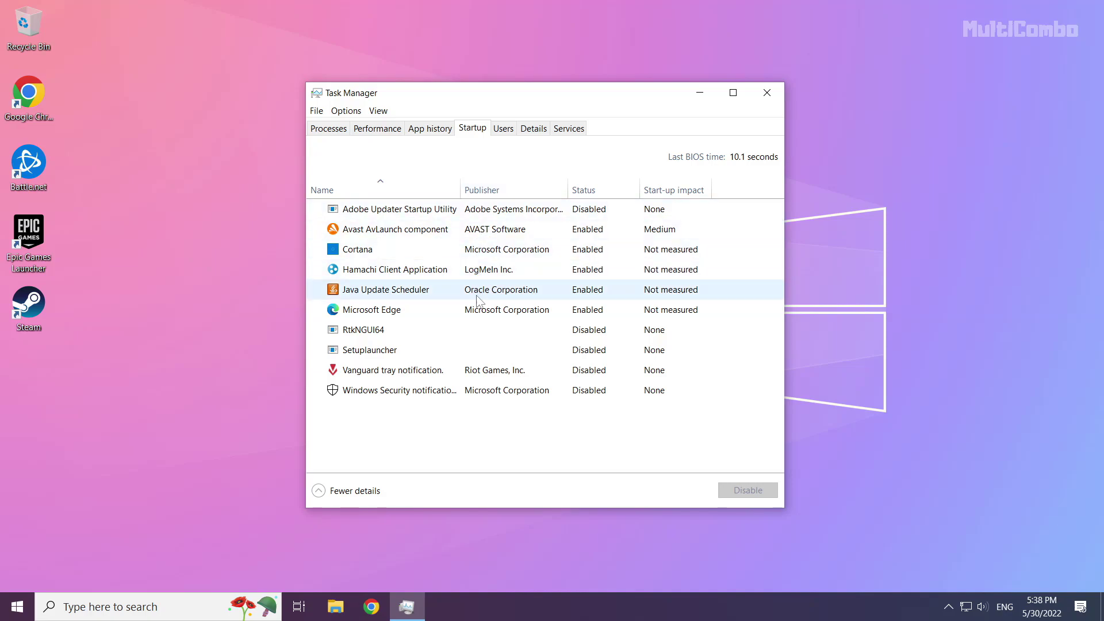
{"action": "left_click", "coordinate": [419, 309]}
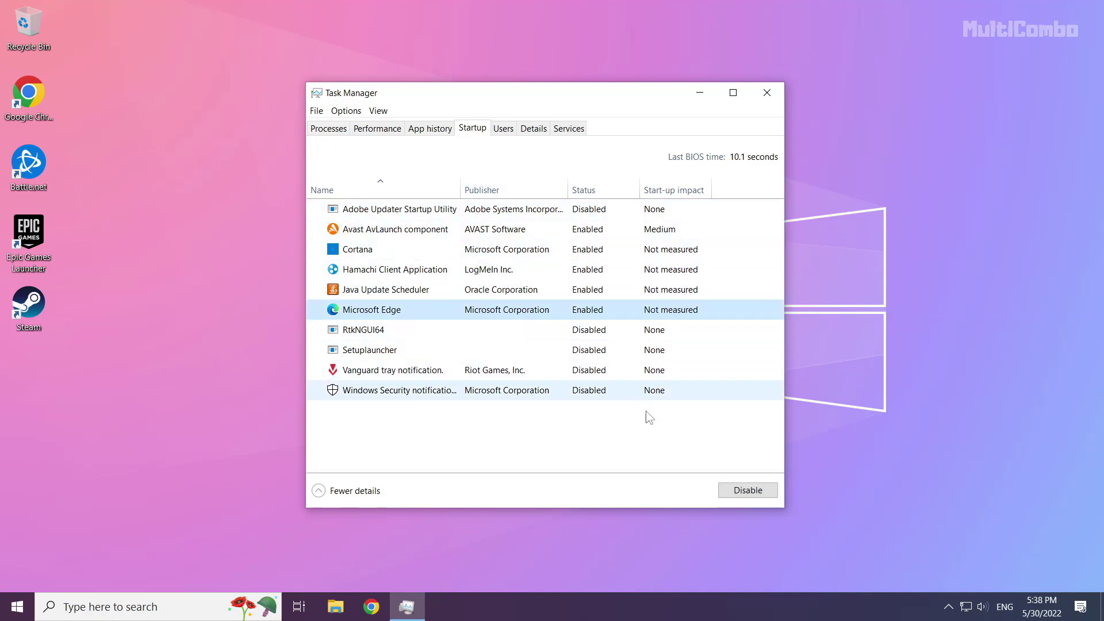
{"action": "left_click", "coordinate": [741, 493]}
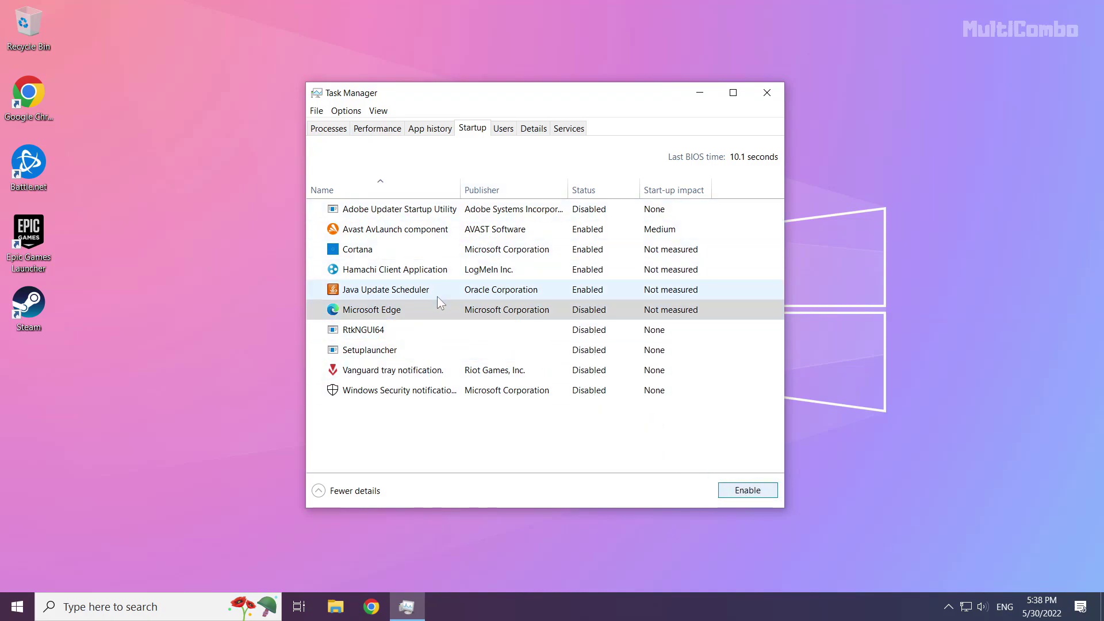
{"action": "left_click", "coordinate": [436, 295]}
{"action": "left_click", "coordinate": [746, 489]}
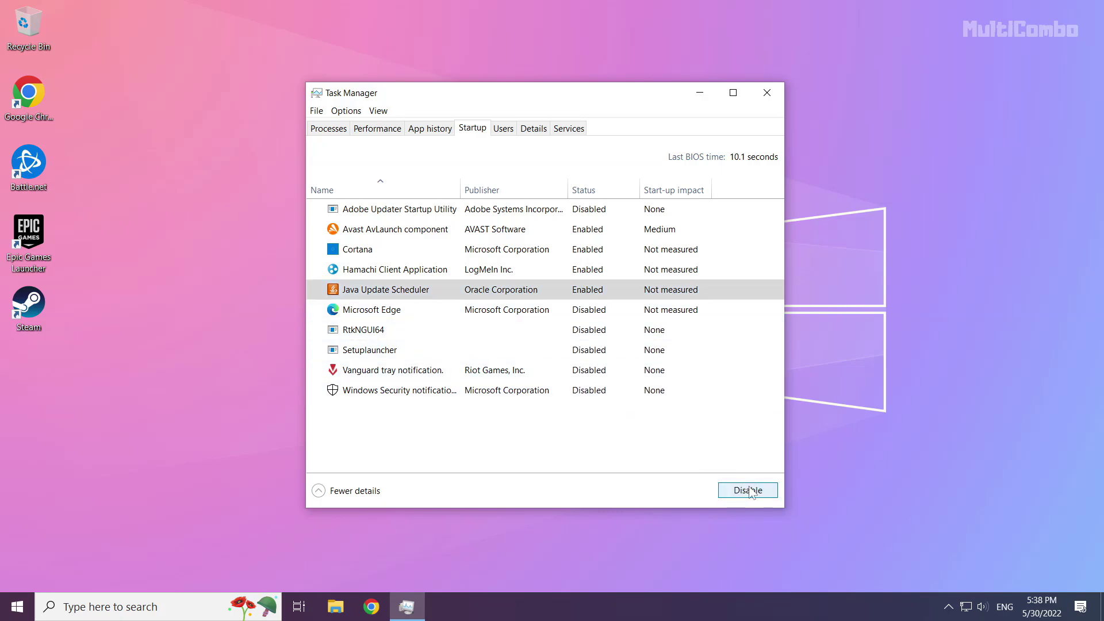
{"action": "left_click", "coordinate": [503, 271]}
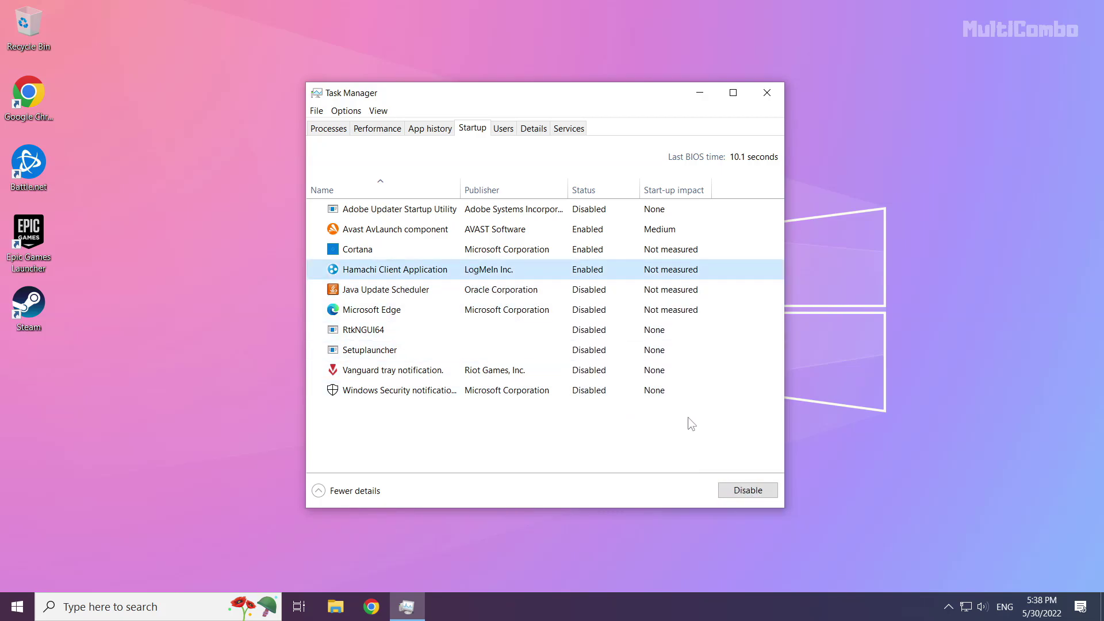
{"action": "left_click", "coordinate": [747, 490]}
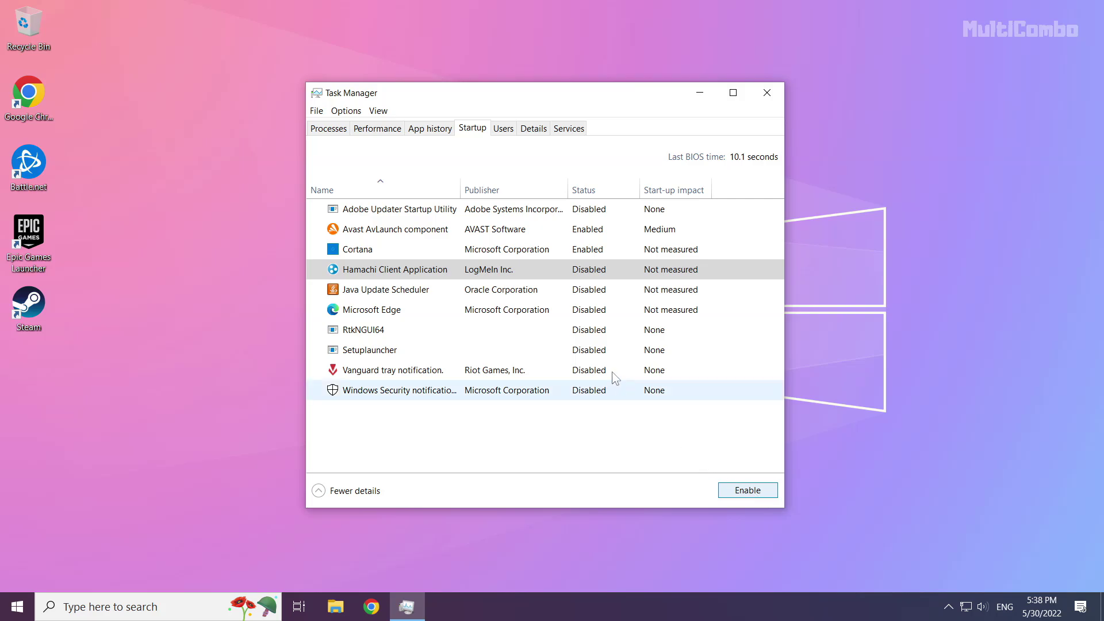
{"action": "left_click", "coordinate": [531, 255]}
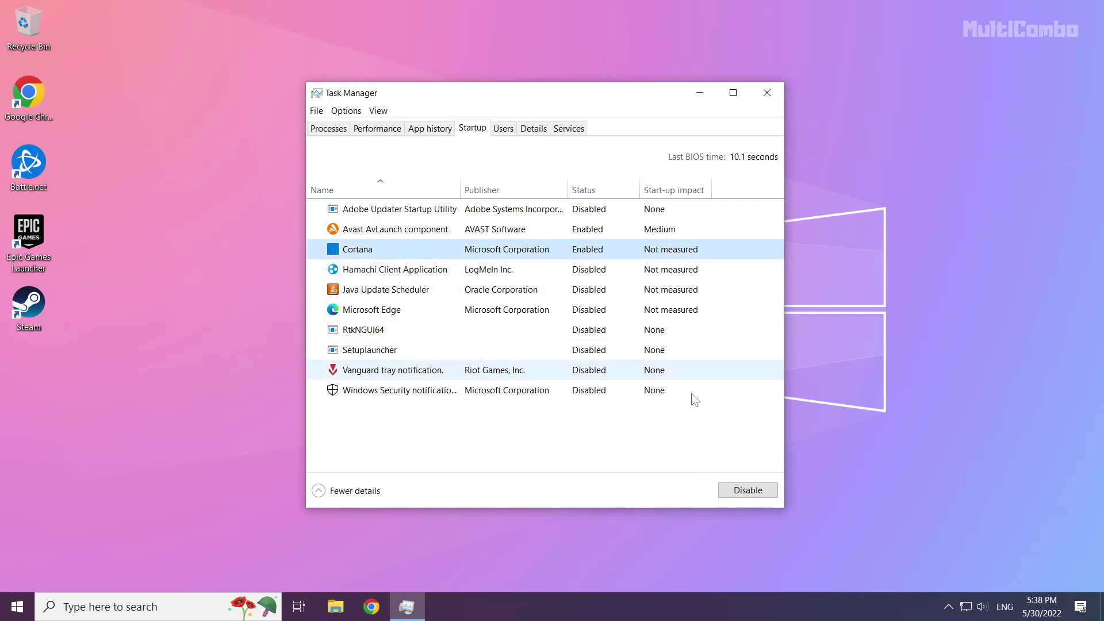
{"action": "left_click", "coordinate": [749, 491]}
{"action": "left_click", "coordinate": [749, 492]}
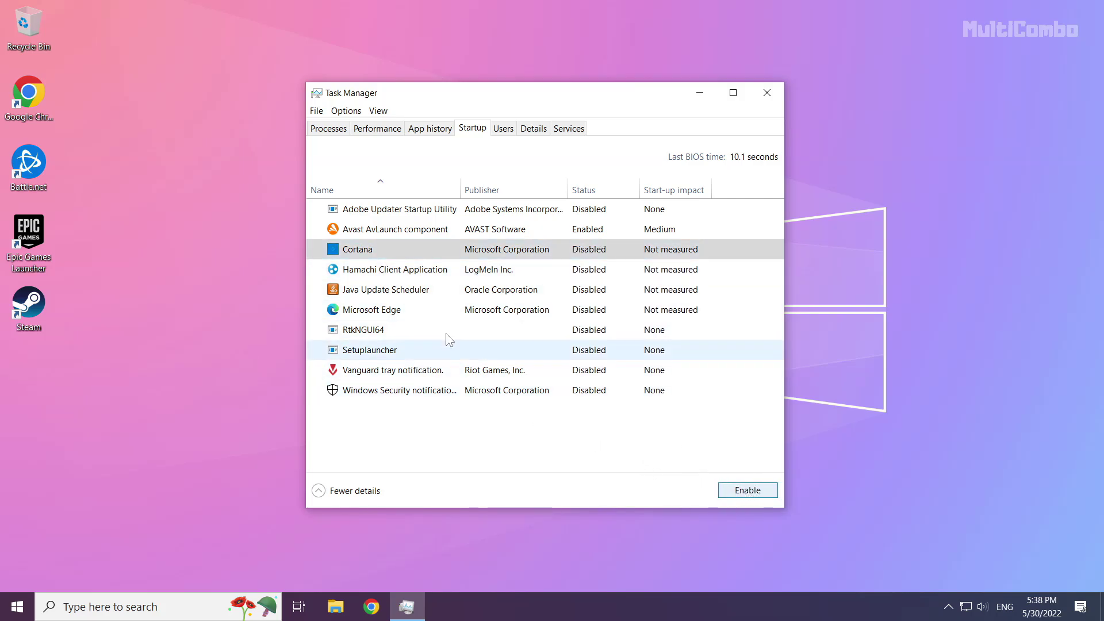
Close Task Manager and bring up the Start menu's Sleep, Shut down and Restart options.
{"action": "left_click", "coordinate": [770, 99]}
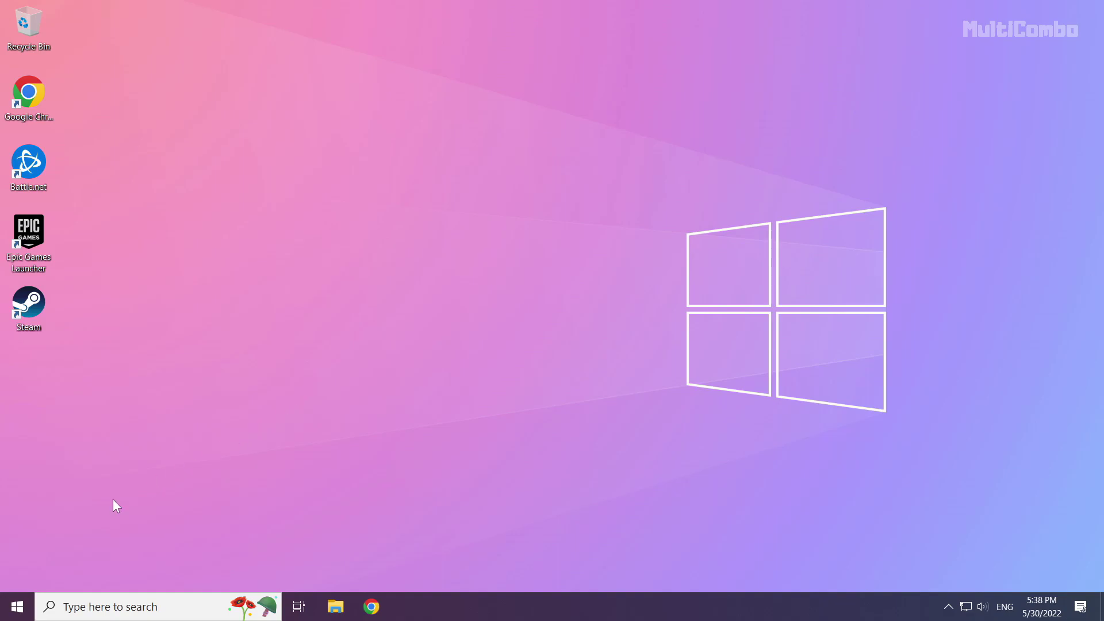
{"action": "left_click", "coordinate": [17, 609]}
{"action": "left_click", "coordinate": [18, 576]}
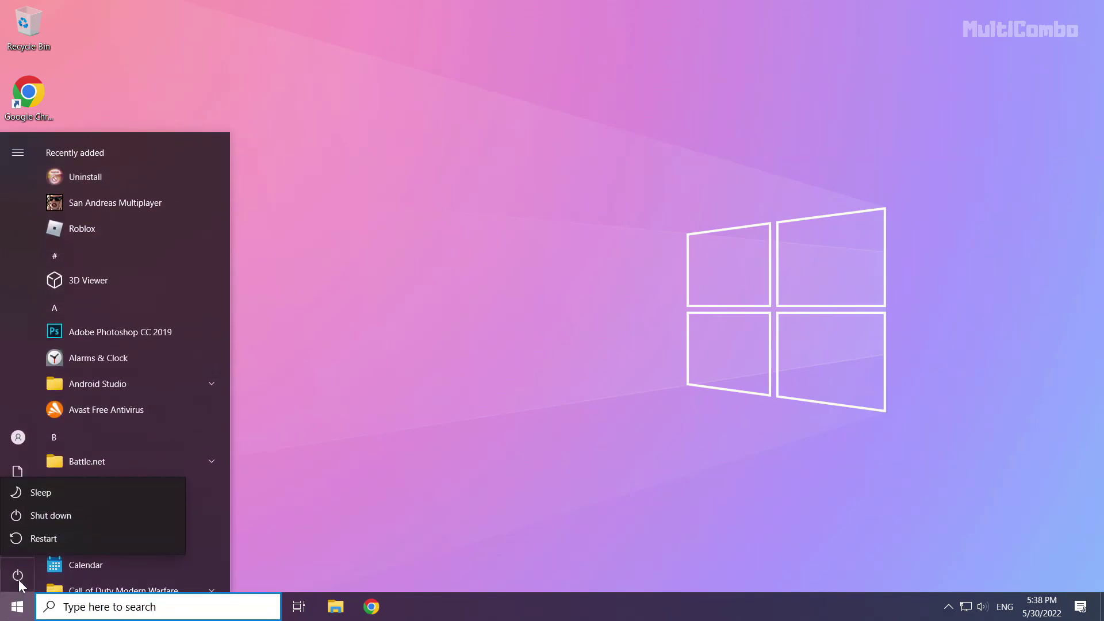